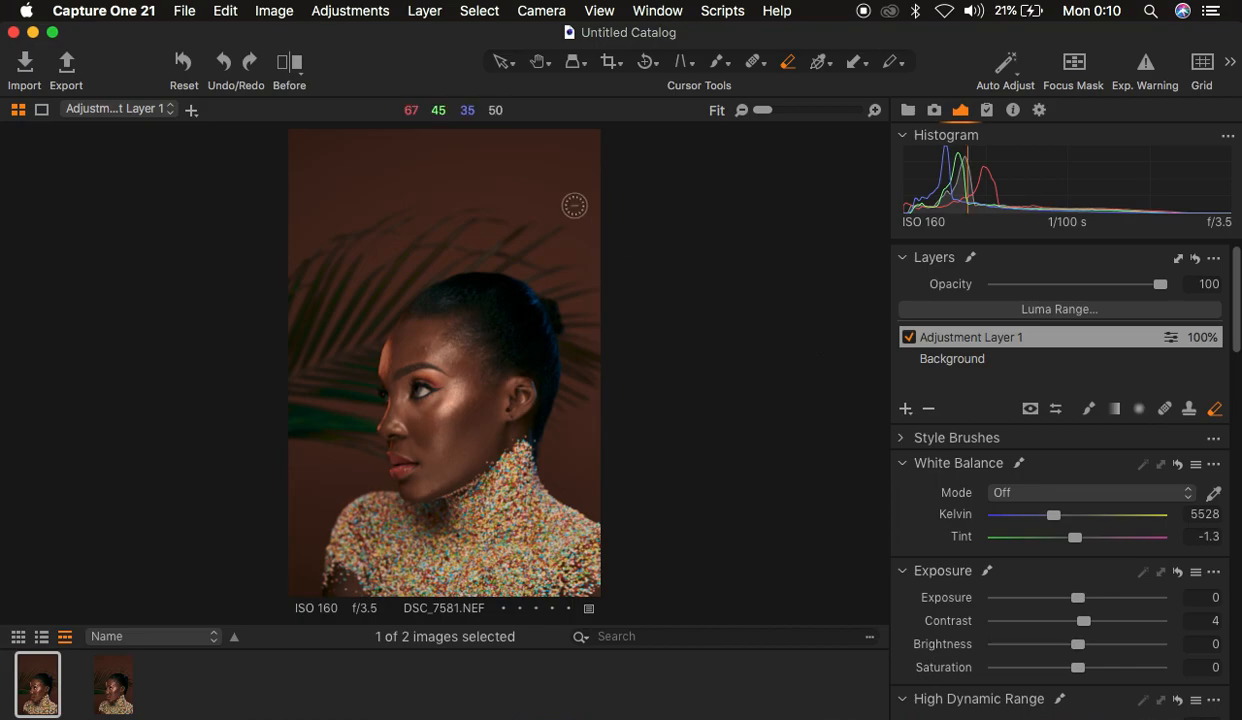
Compare the edited portrait with its original by sweeping the before/after split across the image, and close the comparison.
key("y")
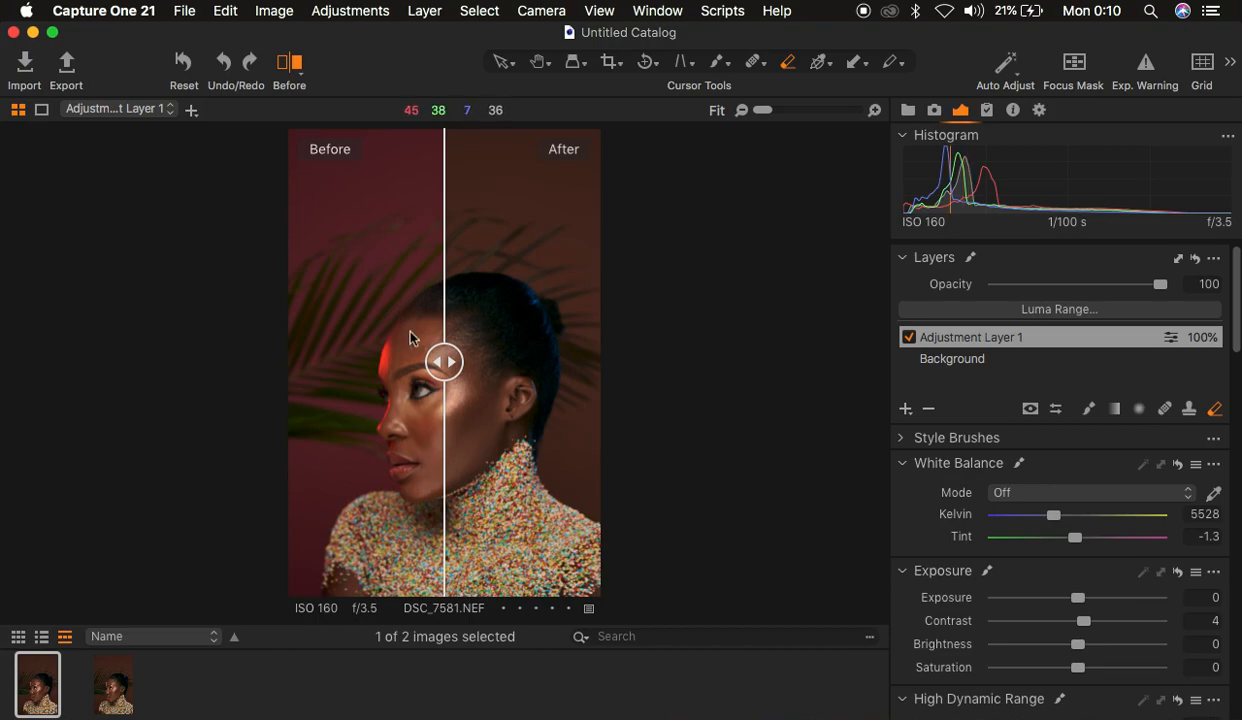
left_click_drag(444, 360, 269, 405)
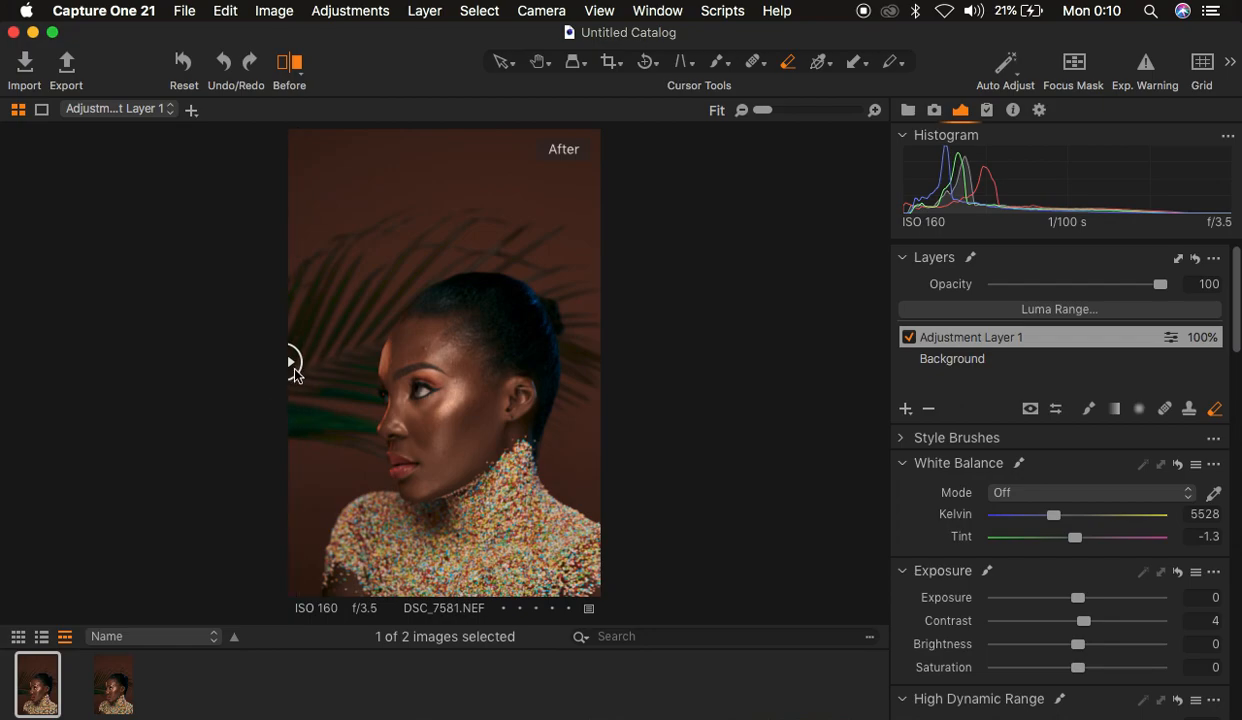
left_click_drag(293, 372, 191, 384)
left_click(285, 68)
Reset all adjustments on the portrait DSC_7581.NEF.
left_click(181, 64)
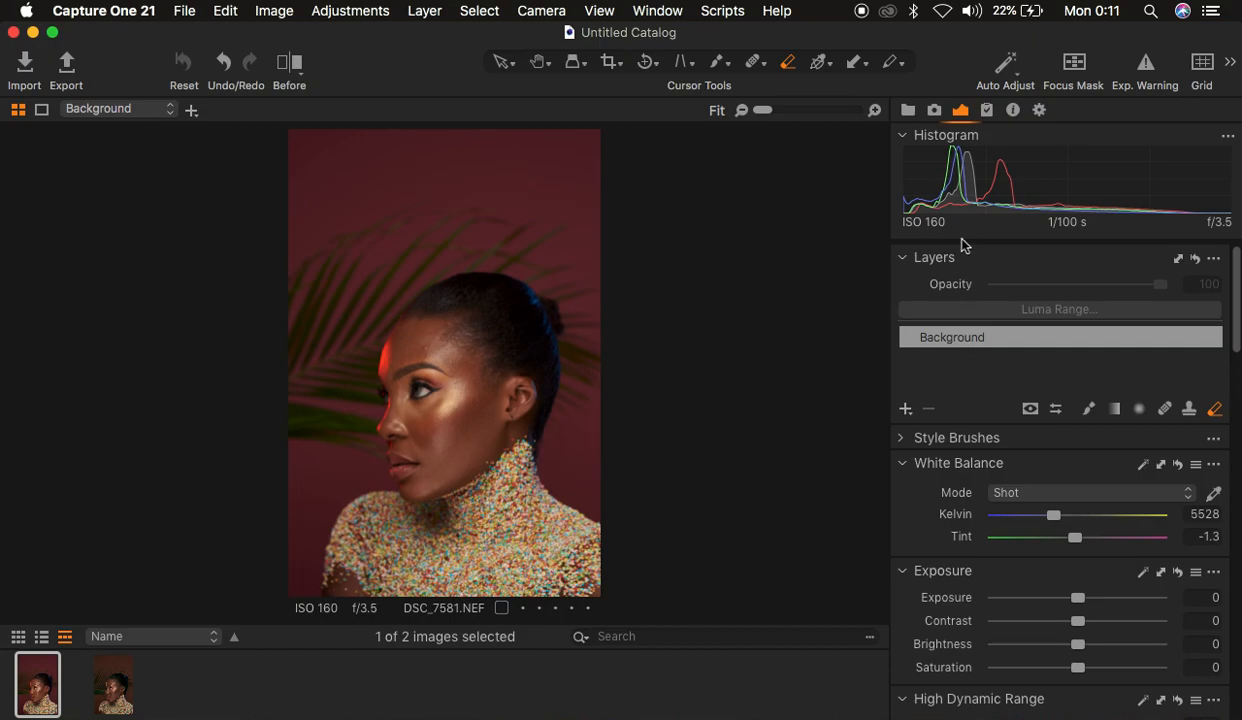
scroll(1017, 527, "down", 4)
scroll(1015, 527, "up", 4)
scroll(1037, 550, "down", 3)
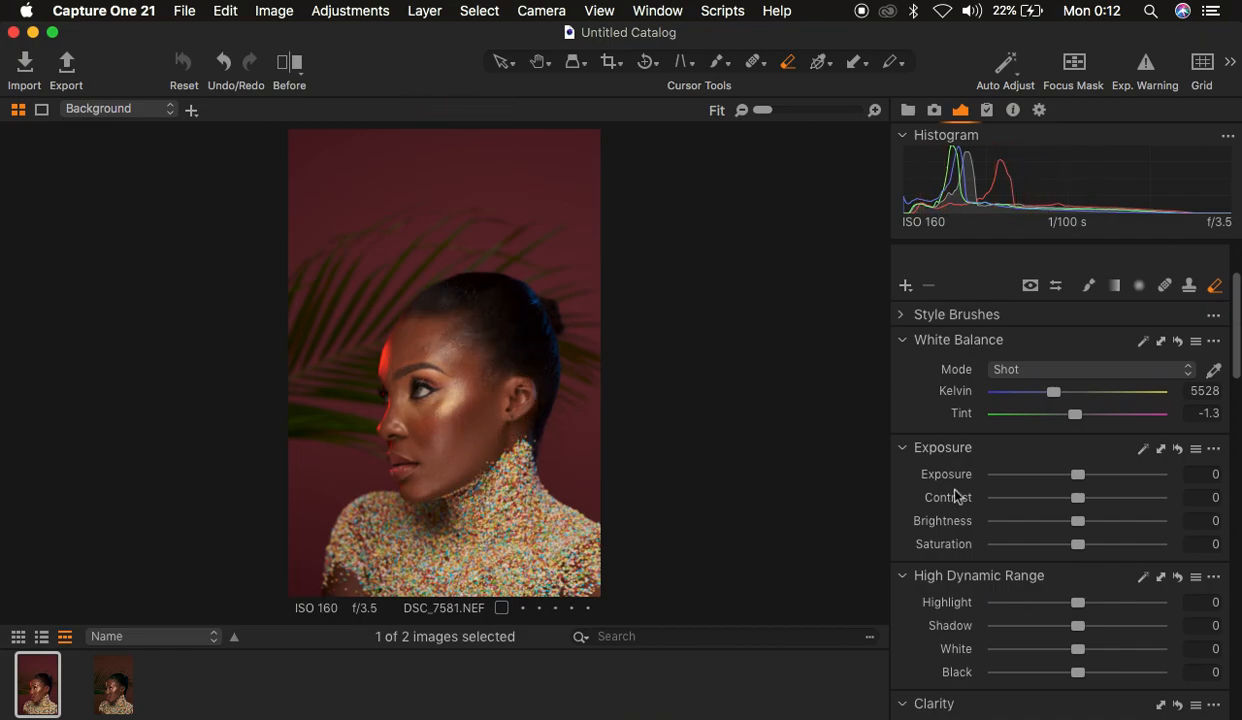
scroll(1033, 458, "up", 3)
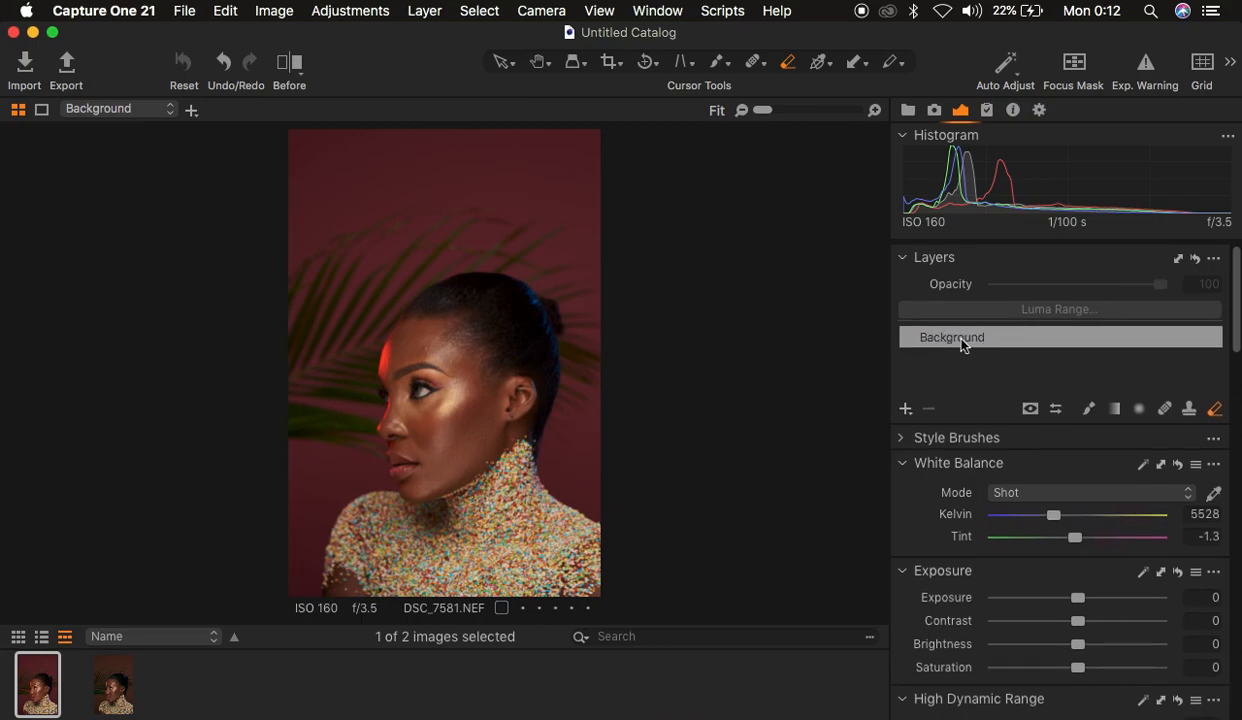
Set the background's Highlight and White to -100 and its Contrast to 4.
scroll(1040, 582, "down", 4)
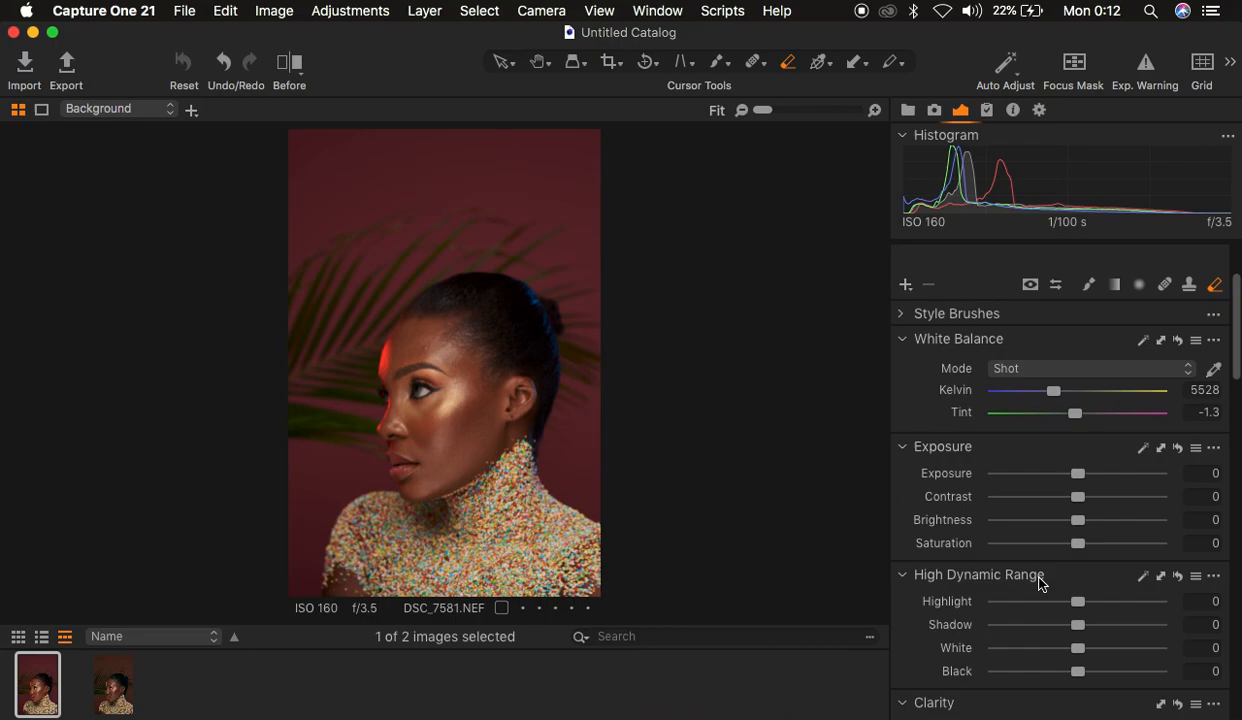
left_click(1044, 582)
left_click_drag(1044, 582, 905, 563)
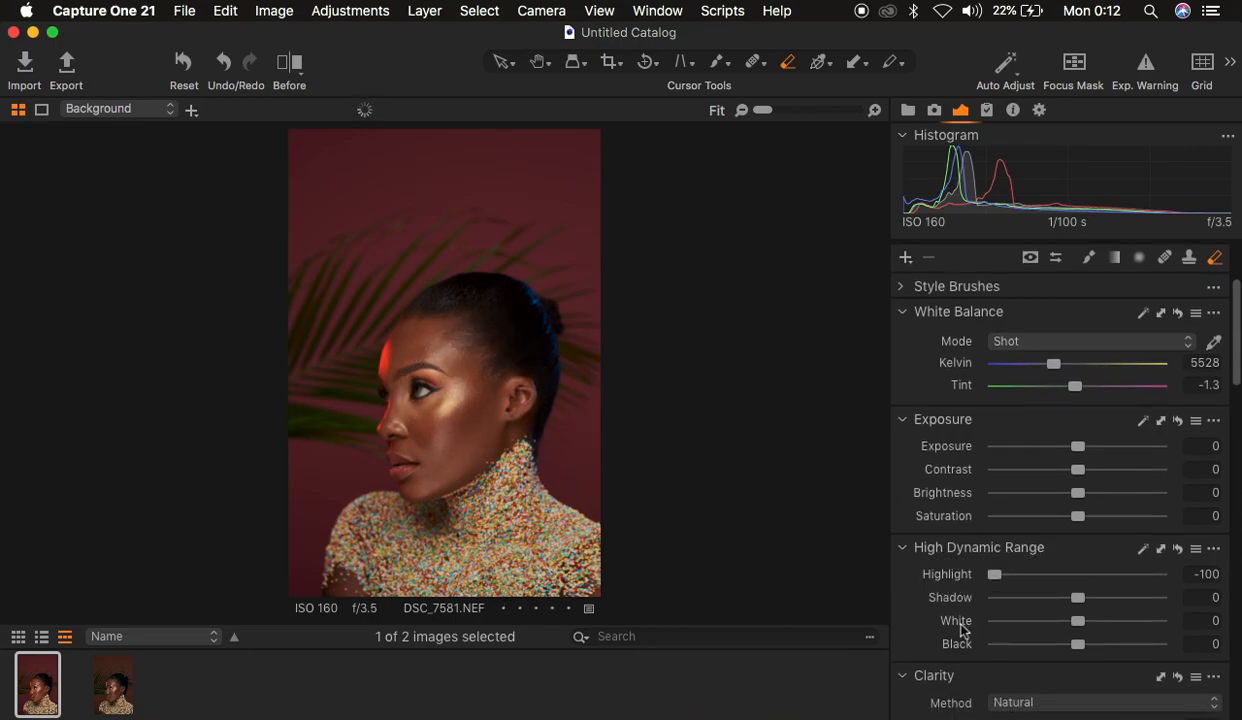
left_click_drag(1075, 621, 893, 604)
left_click_drag(1078, 470, 1088, 475)
Raise the black input point of the RGB Levels to 3 to deepen the shadows.
scroll(1075, 640, "down", 10)
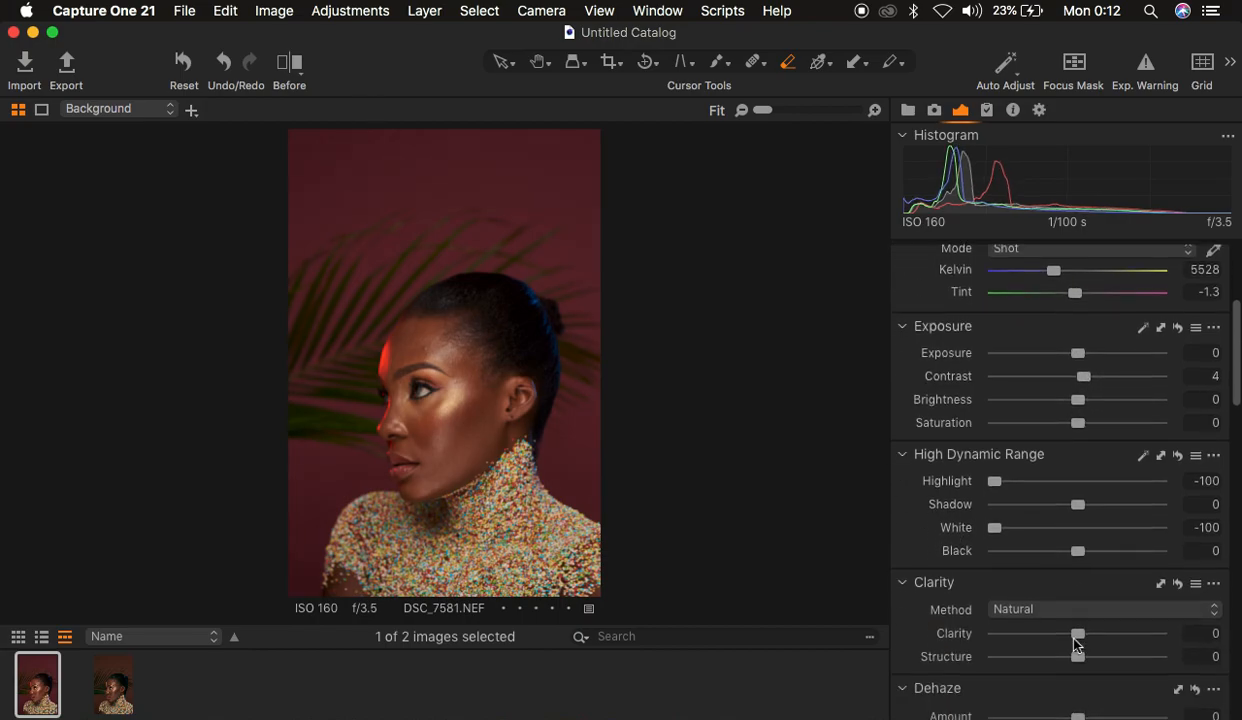
scroll(1075, 643, "down", 5)
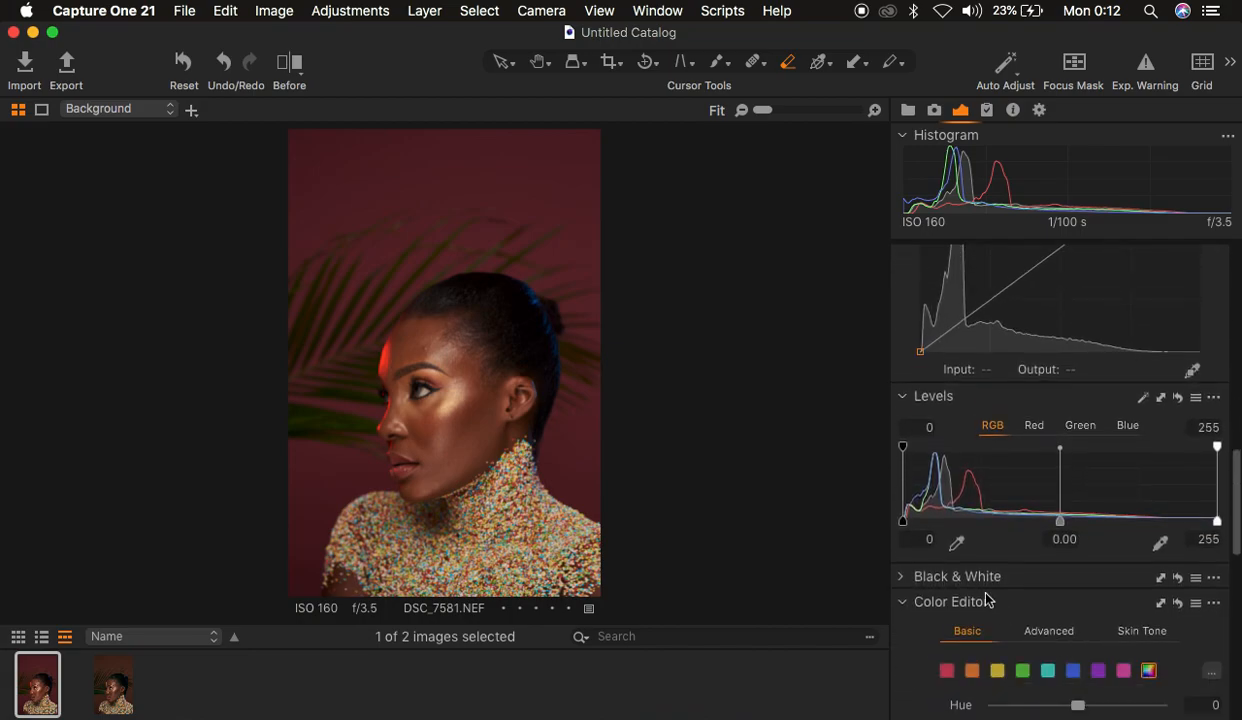
left_click(908, 518)
left_click_drag(908, 518, 909, 518)
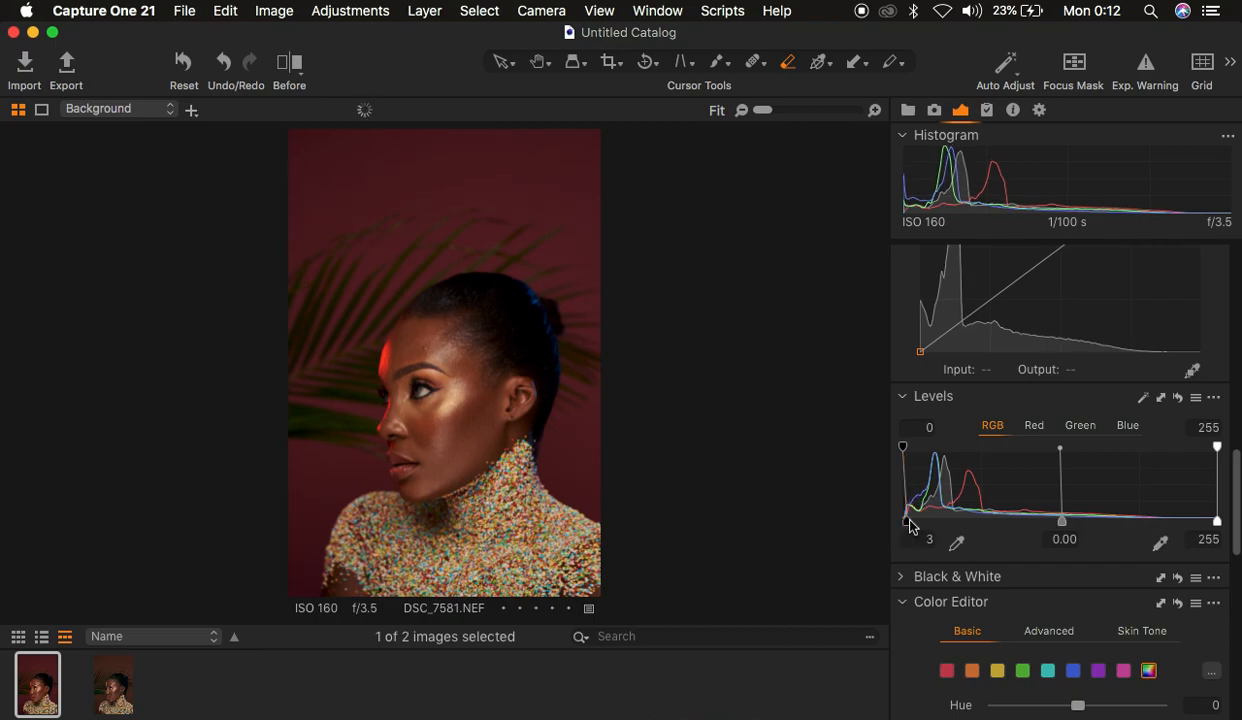
key("XF86MonBrightnessDown")
key("XF86MonBrightnessUp")
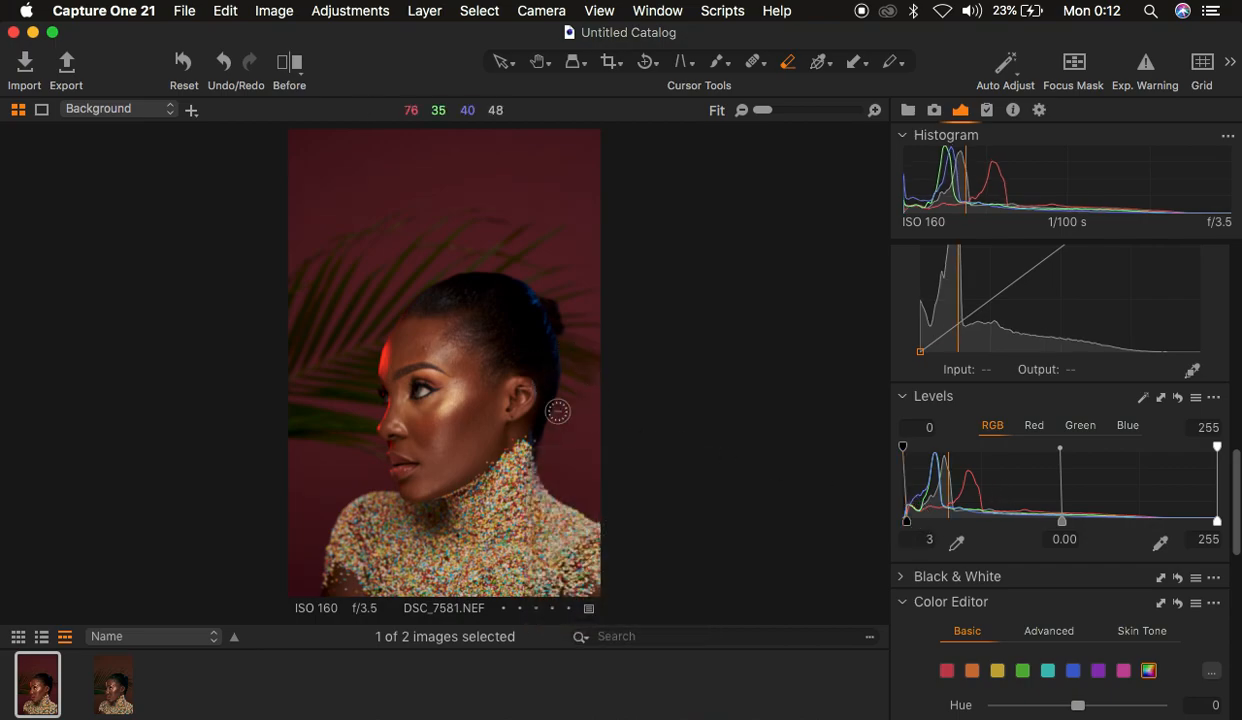
Add a new filled adjustment layer and show its mask briefly to check the coverage.
scroll(1125, 466, "up", 5)
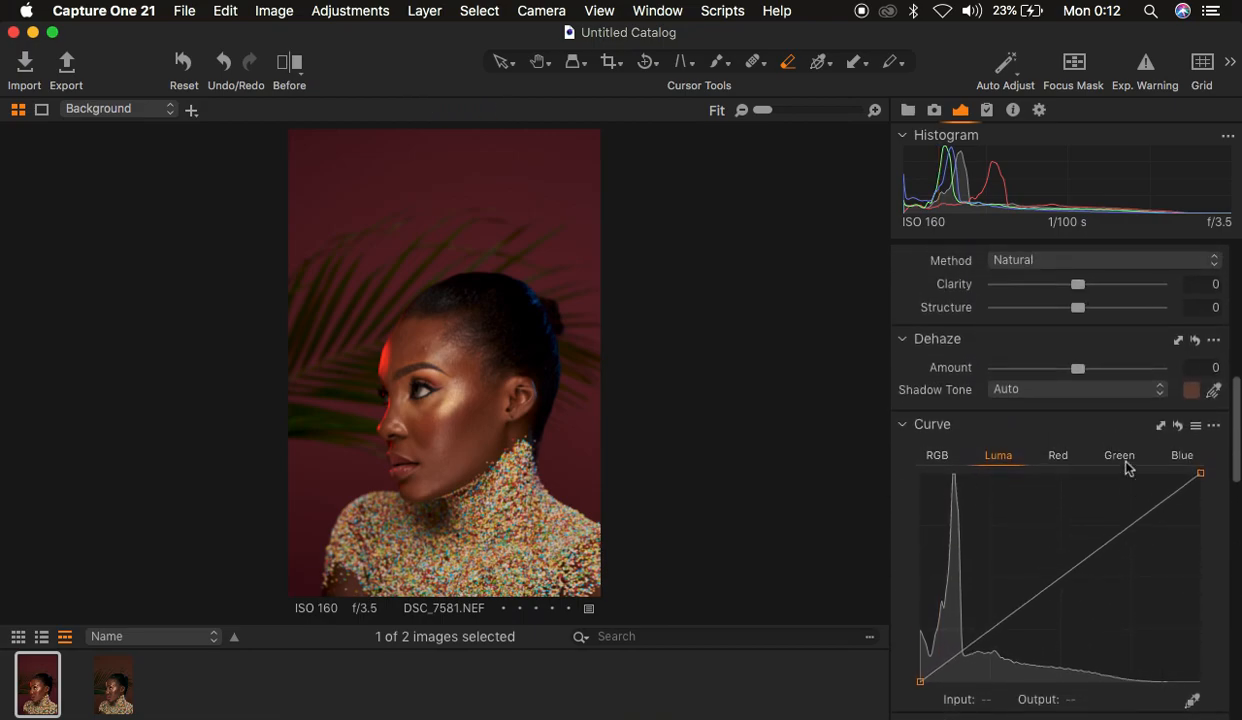
scroll(1125, 466, "up", 8)
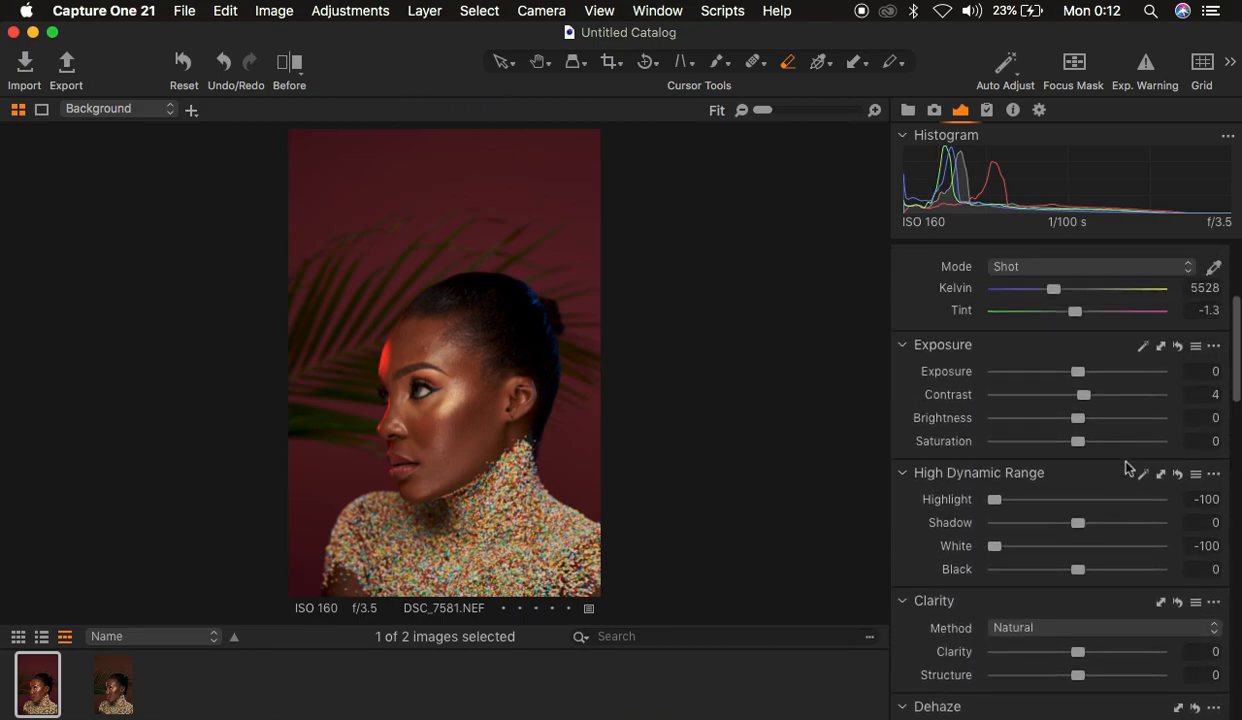
scroll(1128, 468, "up", 3)
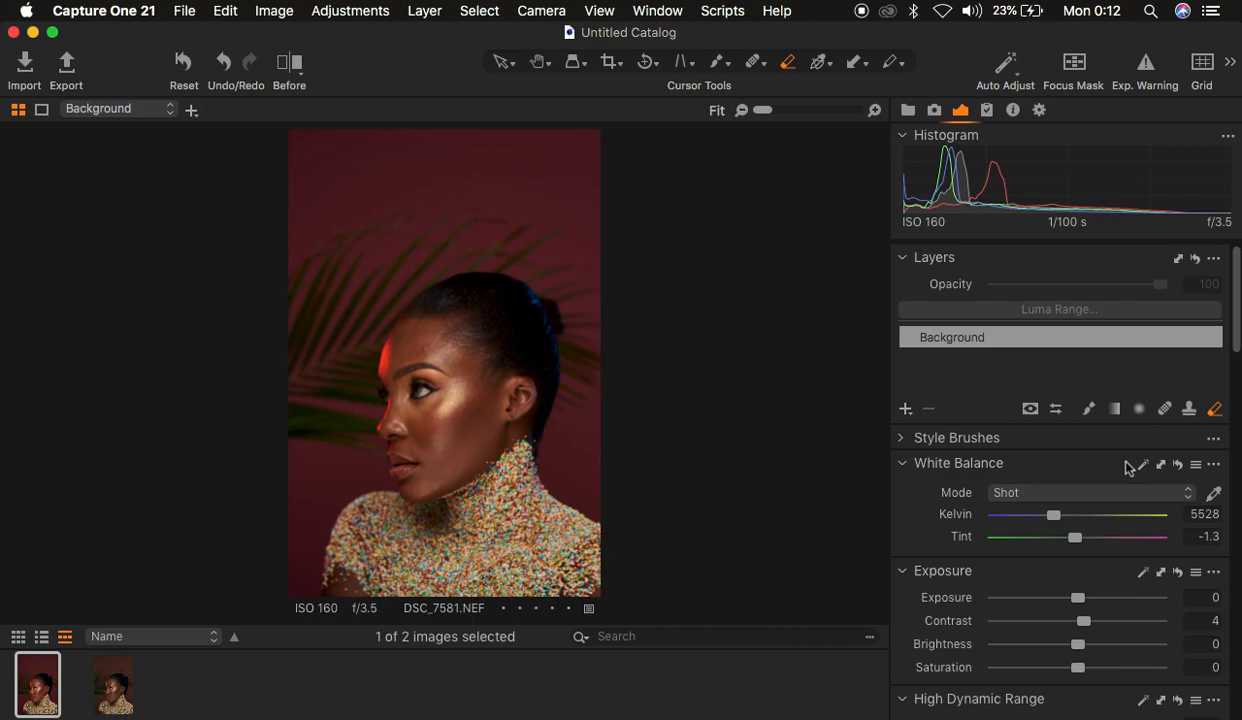
left_click(905, 410)
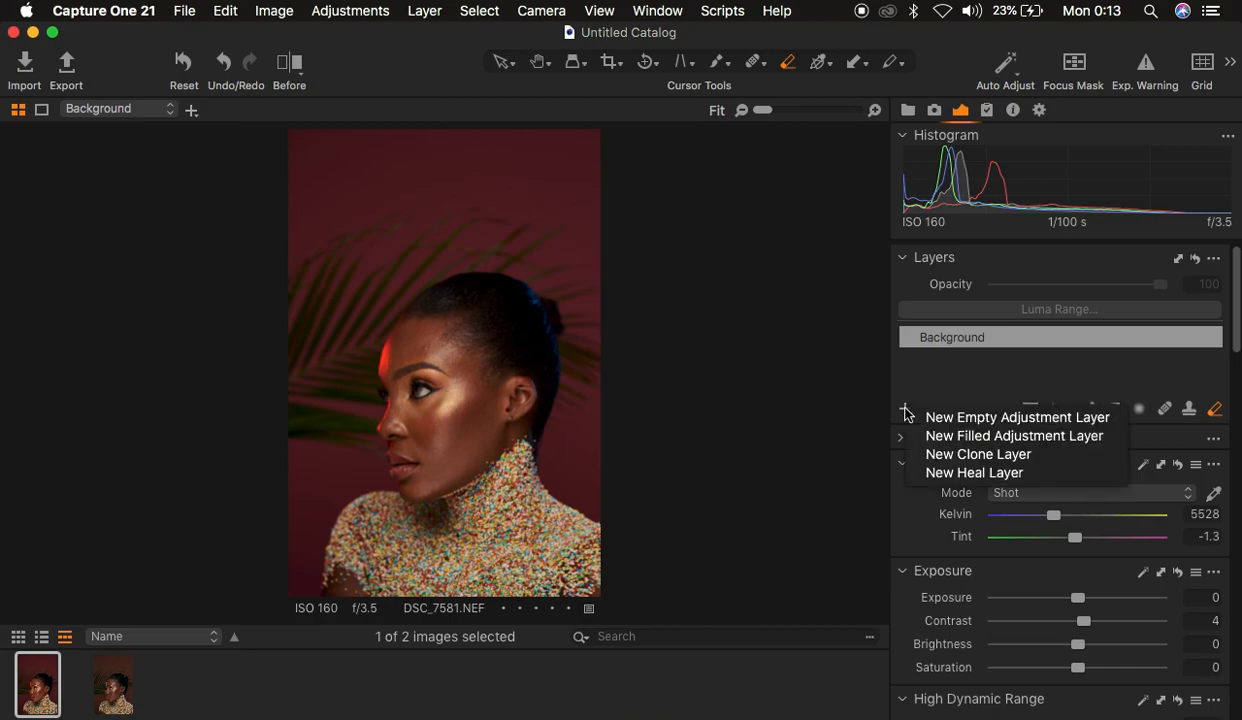
left_click(960, 437)
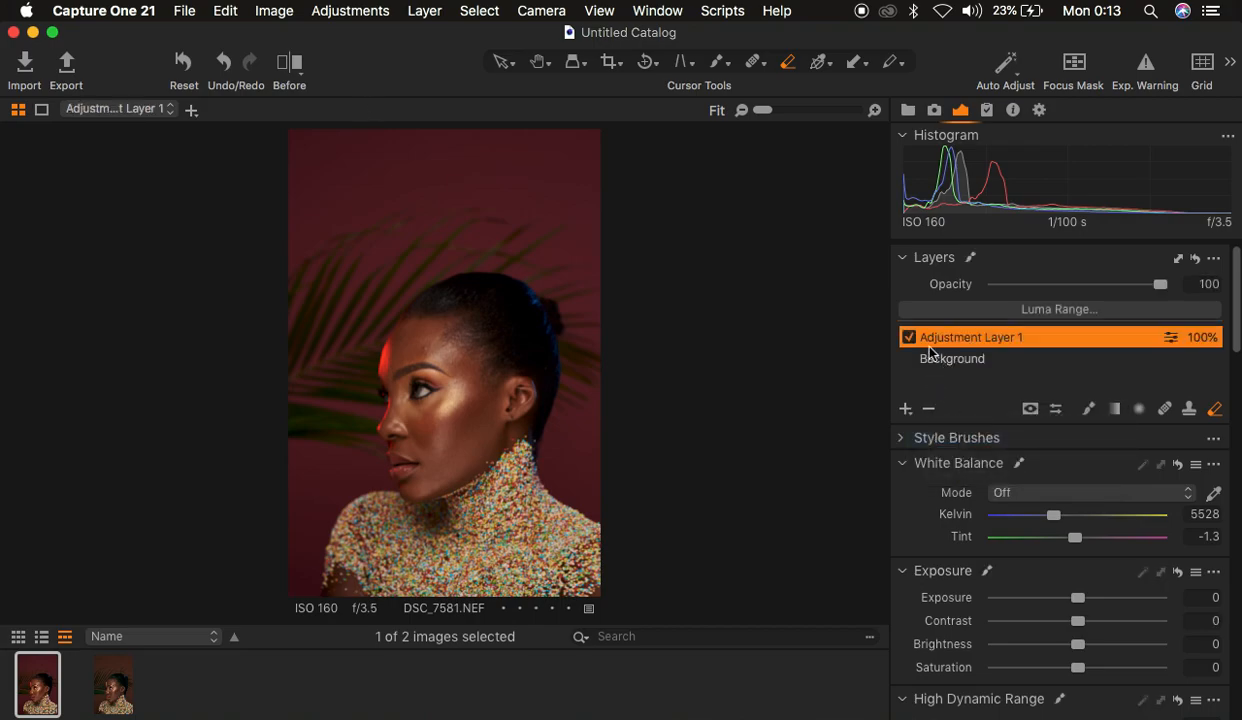
key("m")
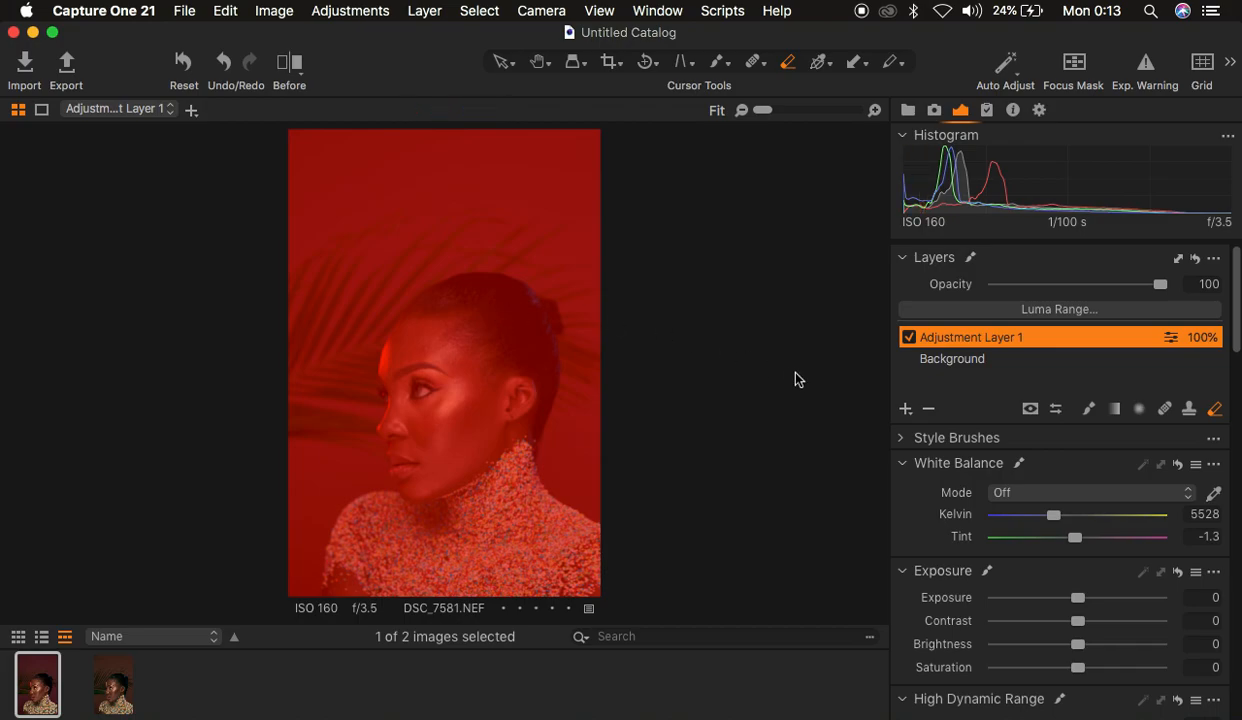
key("m")
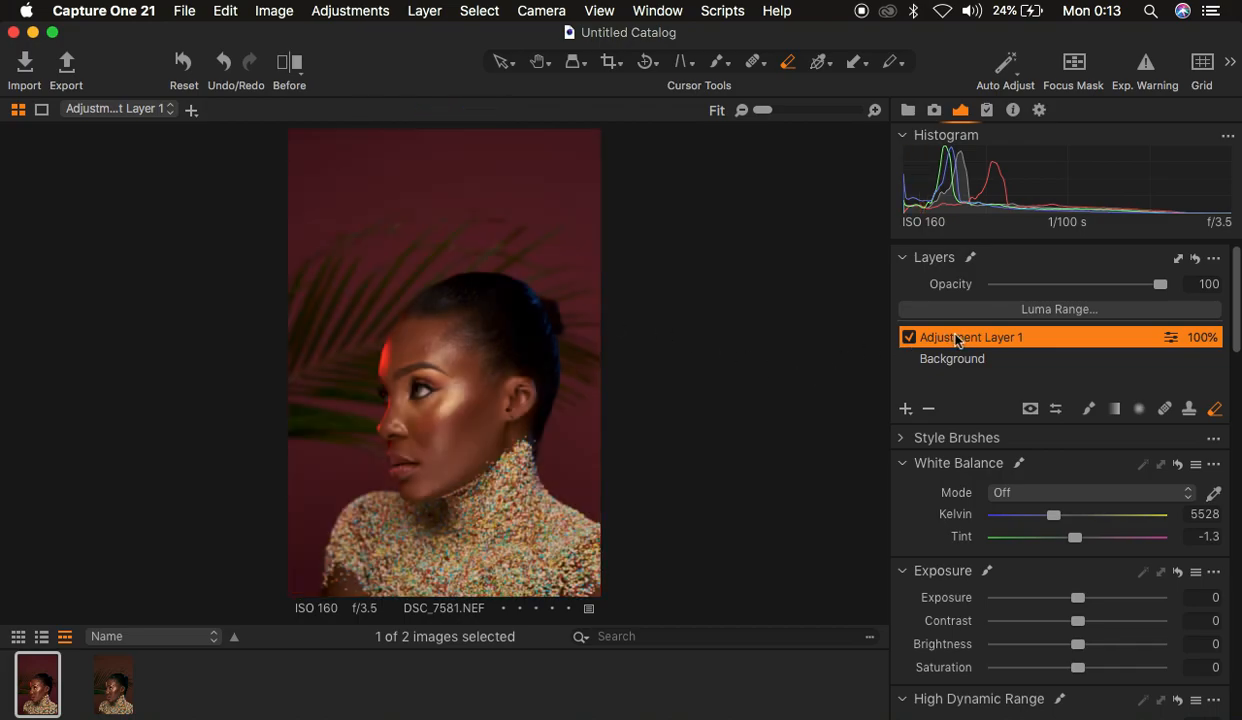
Rename the new adjustment layer as "skin tones".
double_click(940, 338)
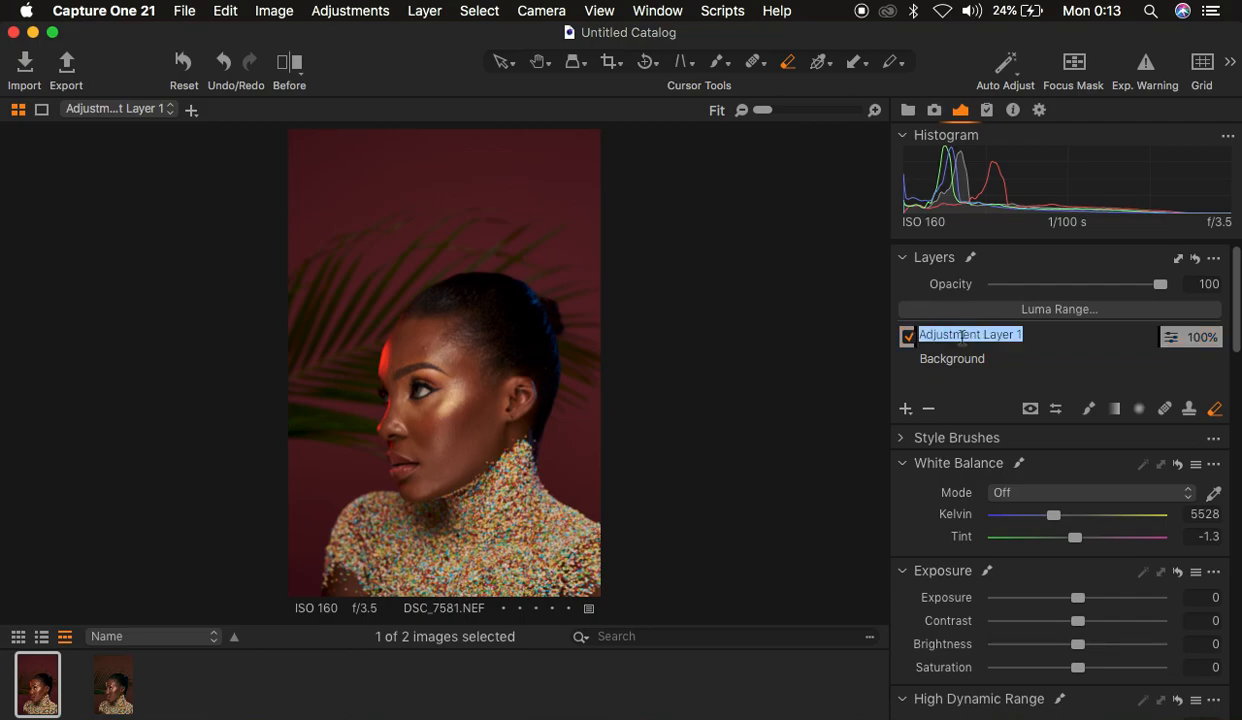
type("skin tones")
key("Return")
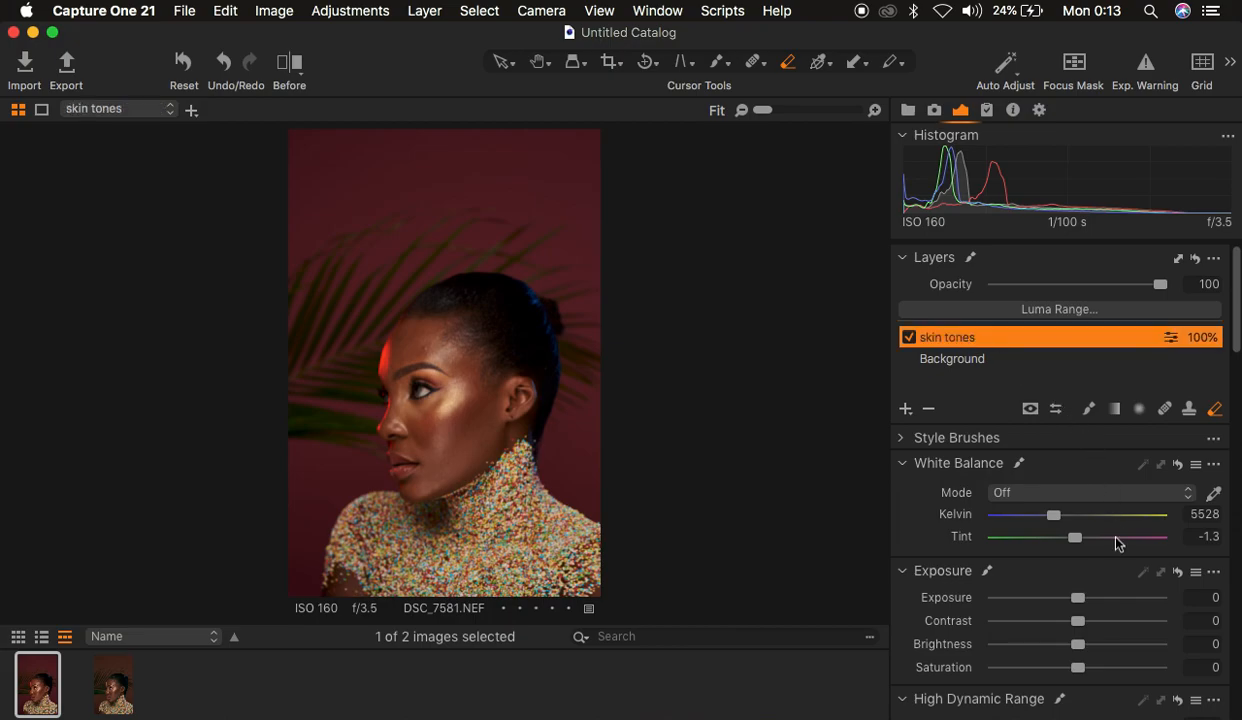
Sample the skin color on the woman's cheek for the Color Editor's Skin Tone adjustment.
scroll(1100, 560, "down", 10)
scroll(1125, 582, "down", 8)
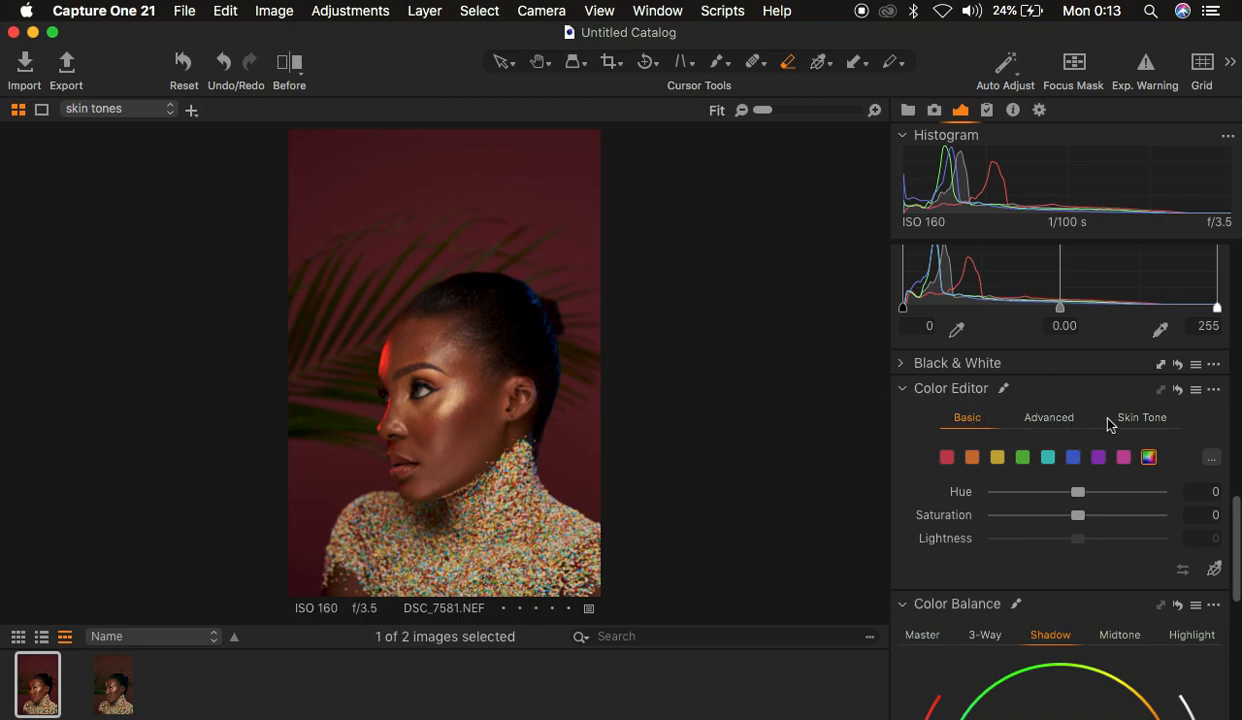
left_click(1138, 419)
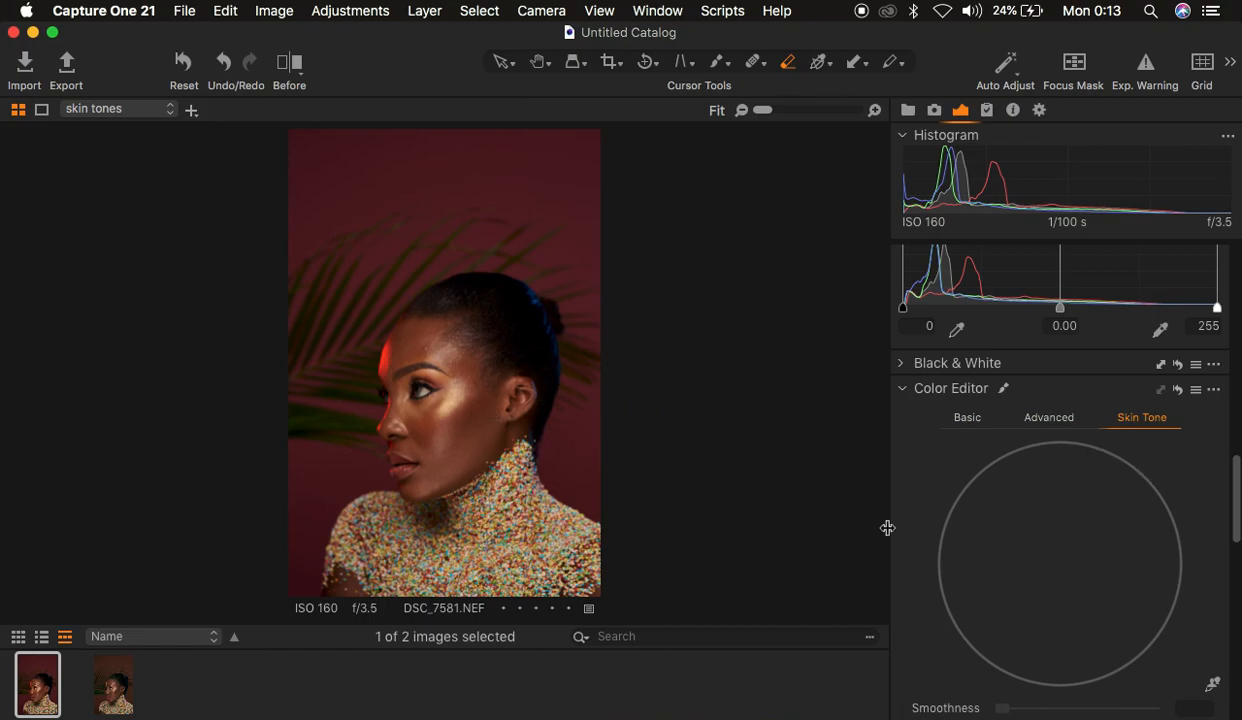
scroll(1135, 514, "down", 2)
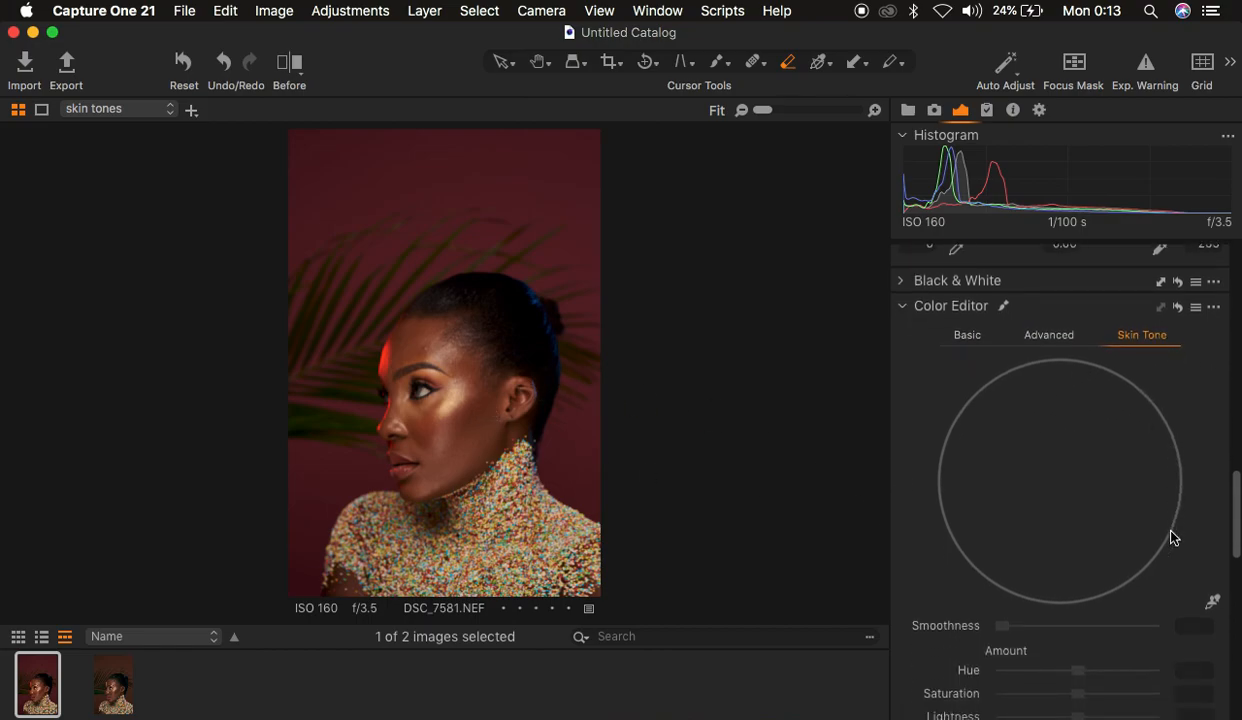
left_click(1214, 602)
key("super+equal")
key("super+equal")
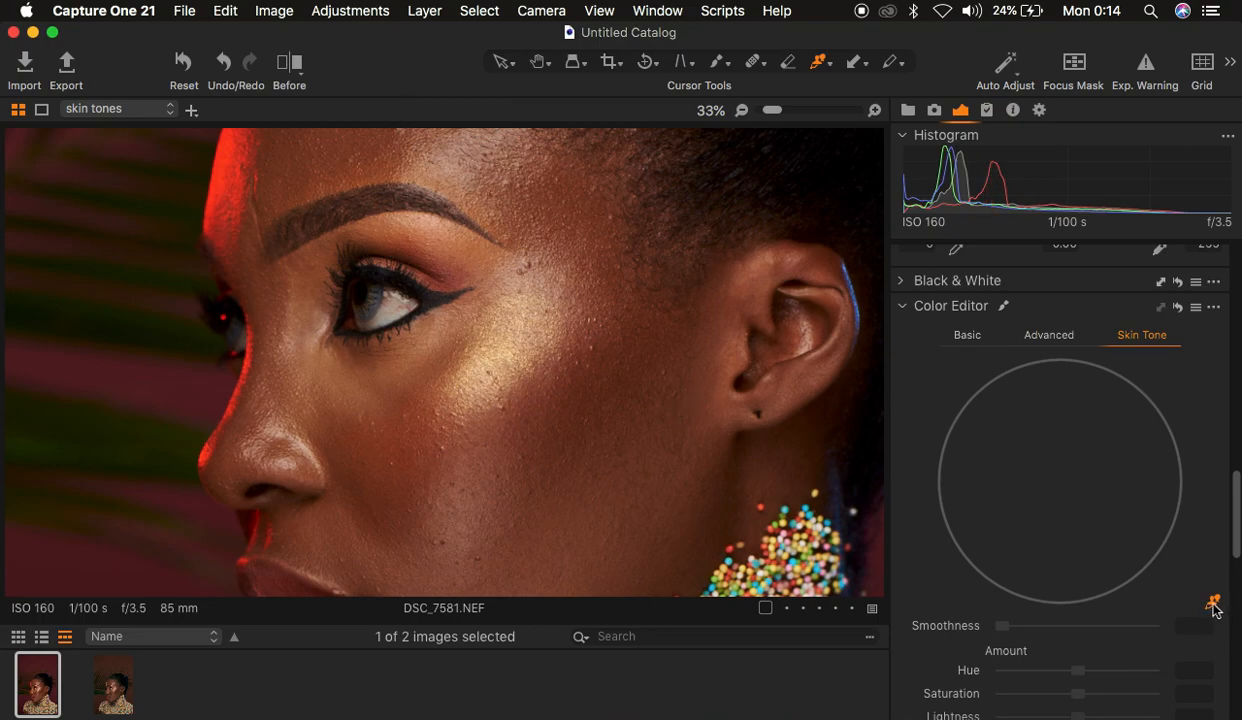
left_click(559, 447)
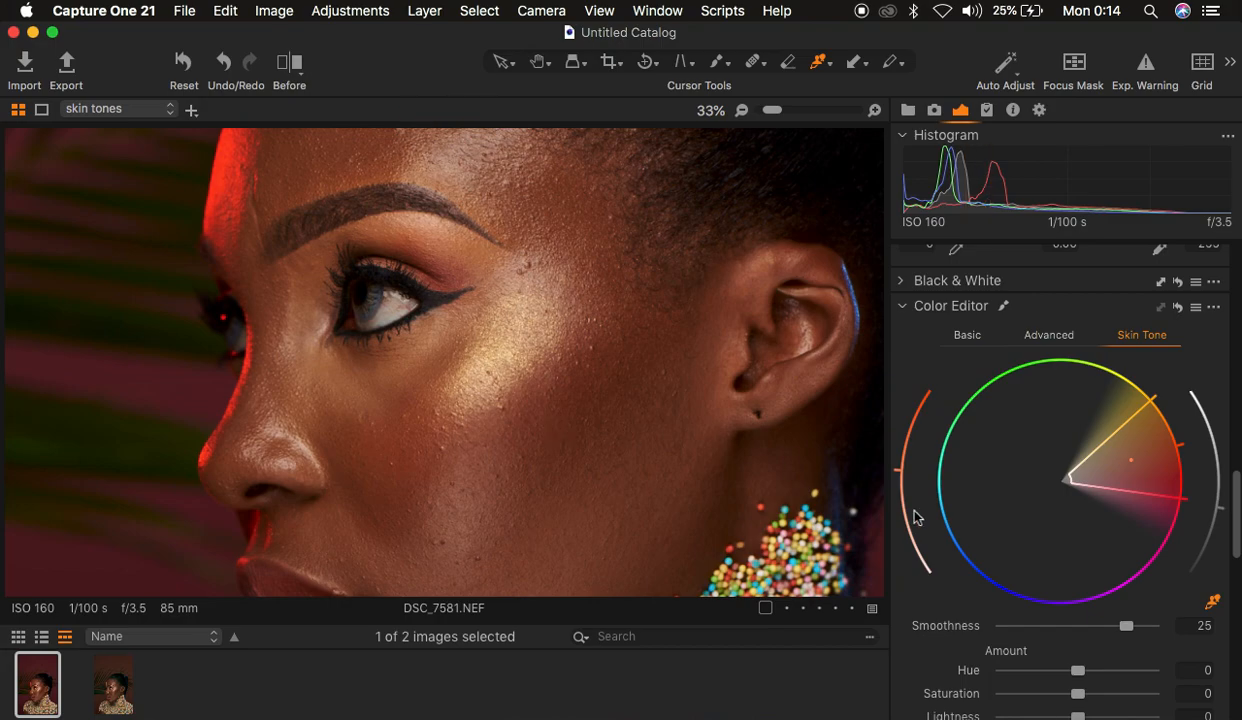
left_click(513, 449)
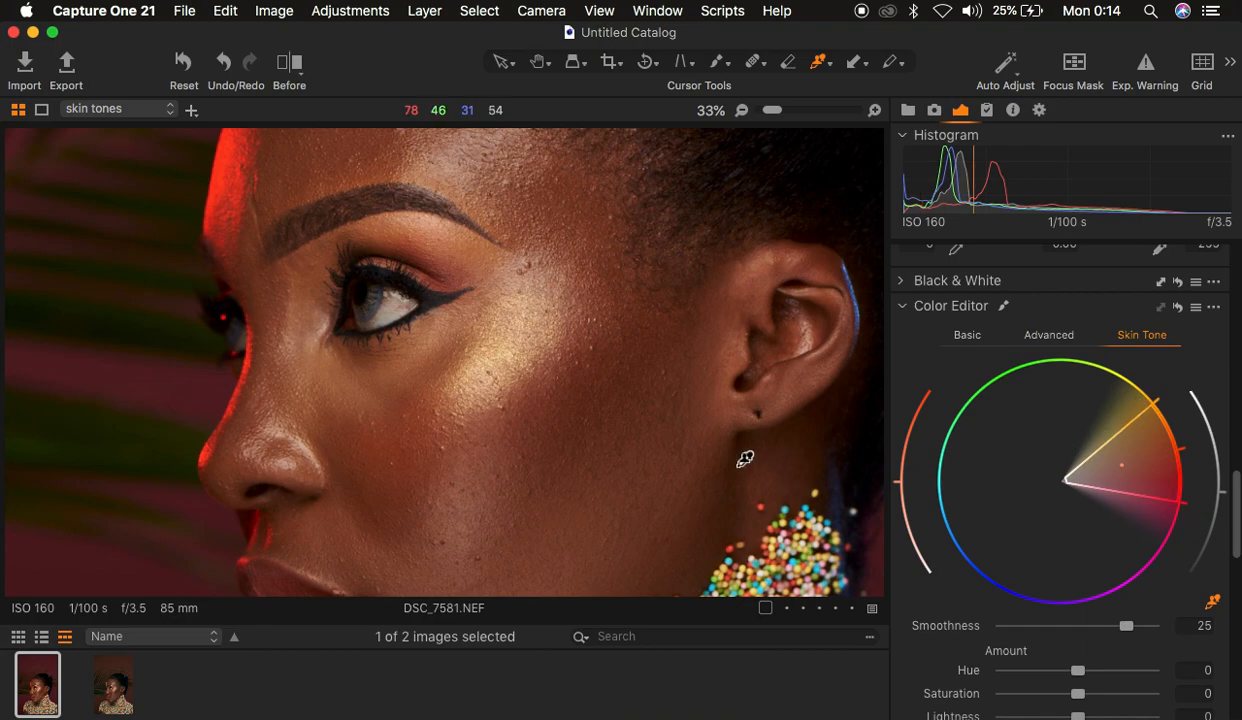
left_click(549, 424)
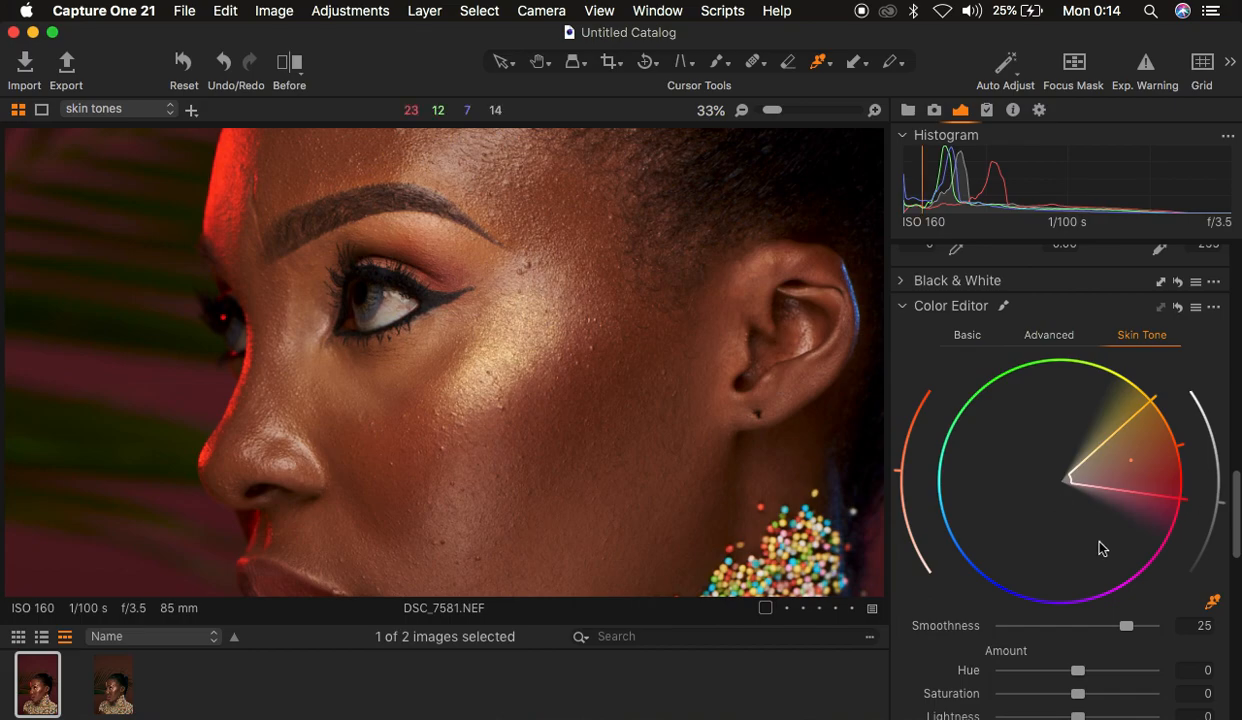
Preview the selected skin color range on the whole portrait and turn the preview off again.
key("super+0")
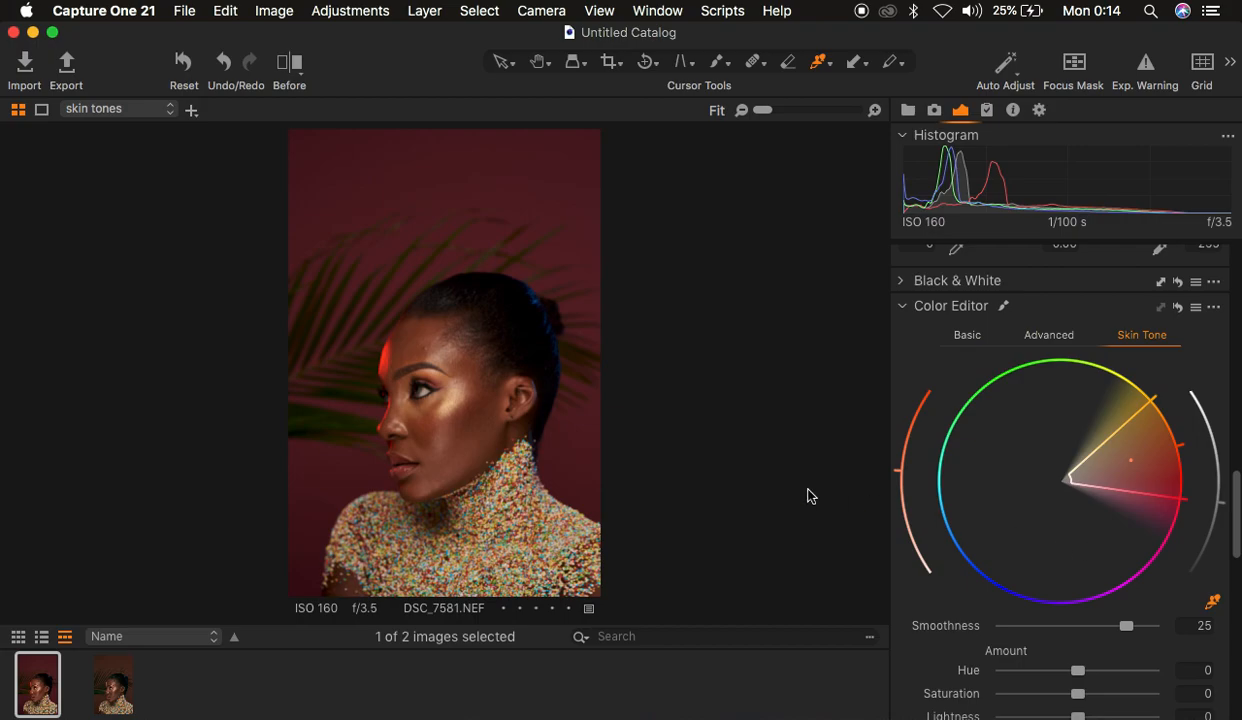
scroll(1095, 598, "down", 5)
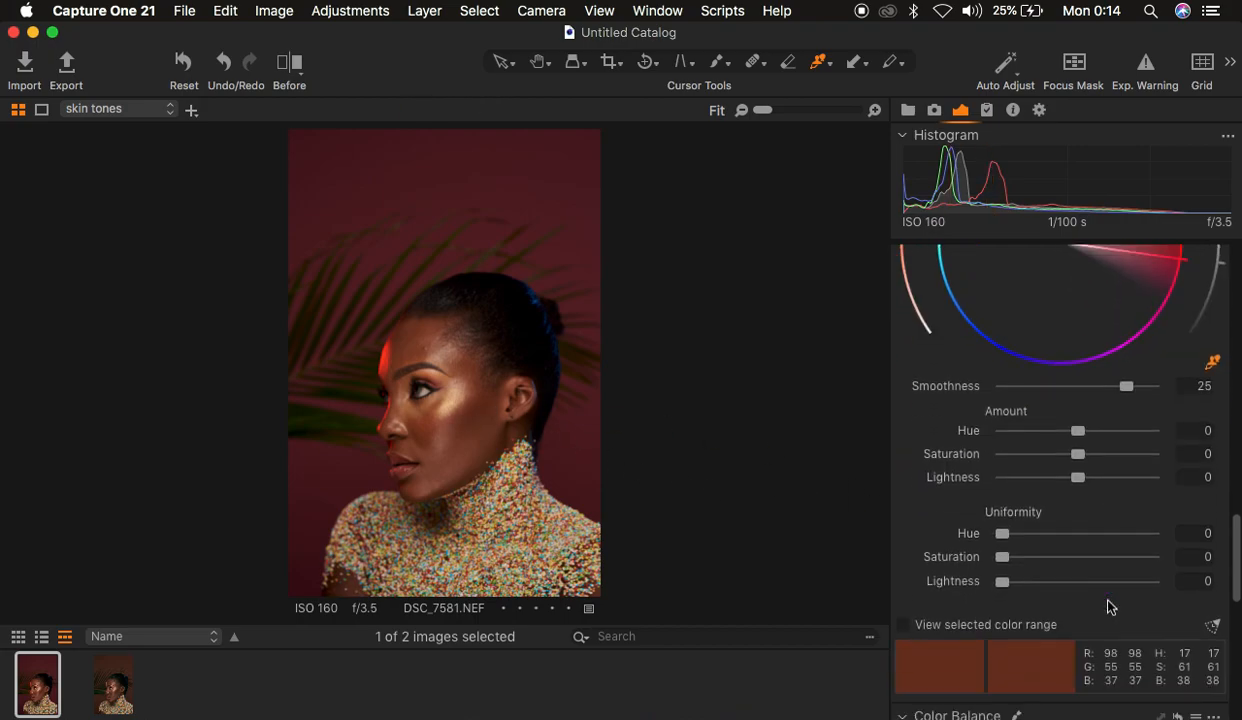
left_click(902, 618)
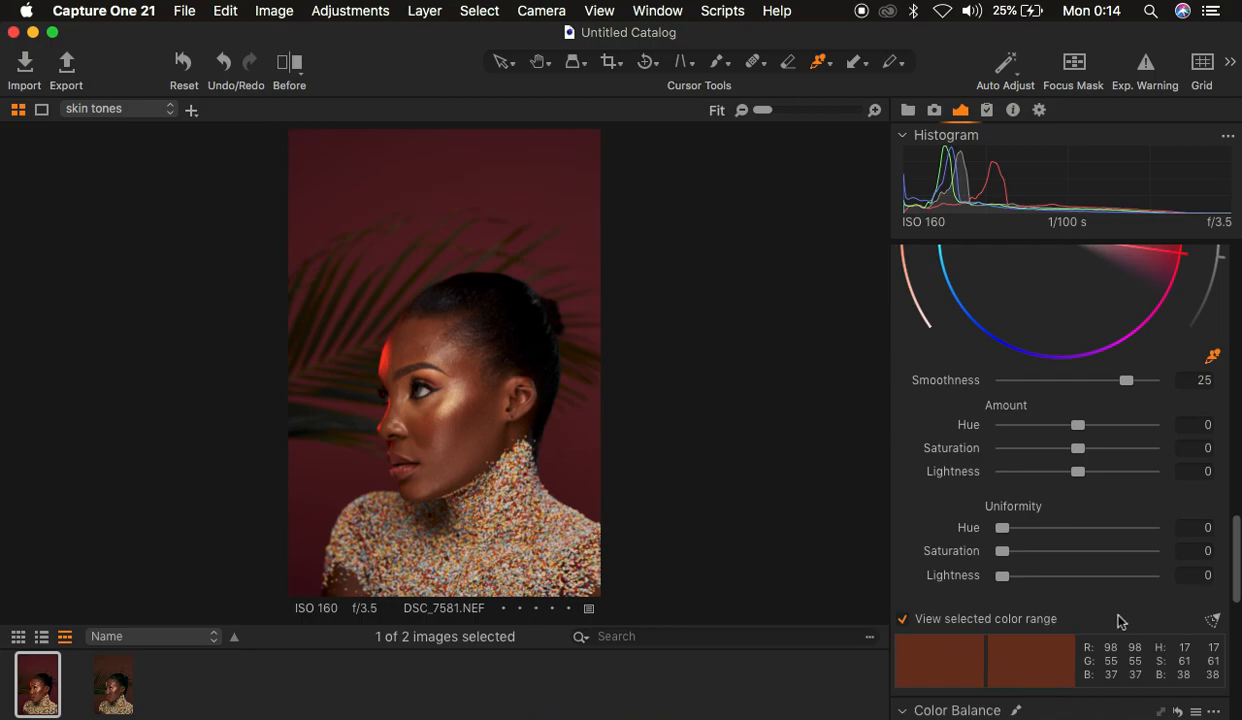
left_click(903, 619)
Set the skin tone Uniformity to 85.8 for Hue and 63.9 for Saturation.
scroll(1100, 495, "up", 3)
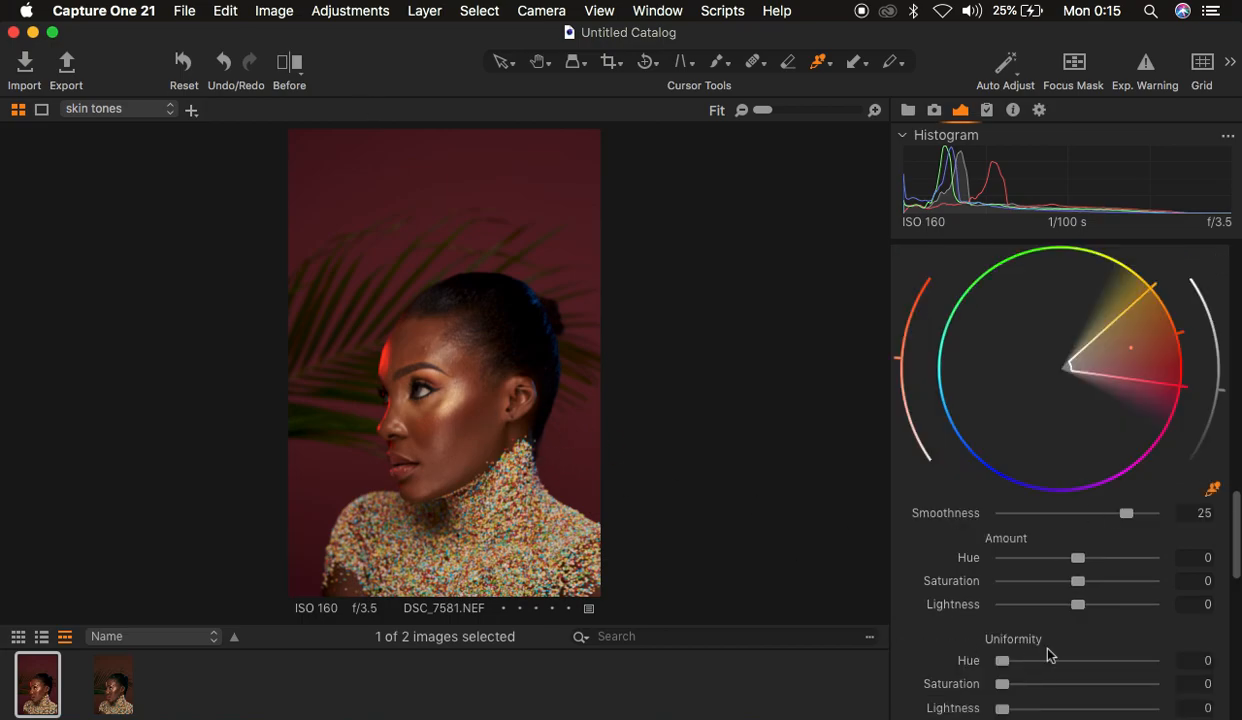
scroll(1052, 656, "down", 2)
left_click_drag(1007, 611, 1061, 613)
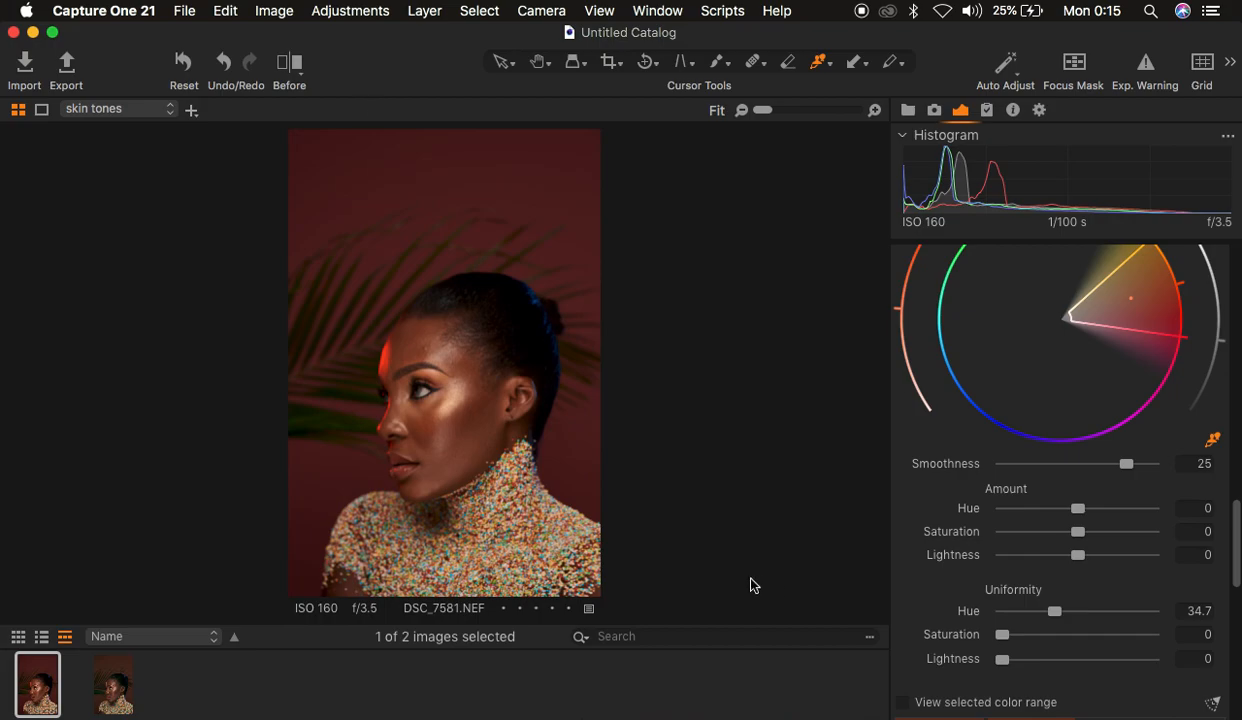
scroll(757, 571, "up", 3)
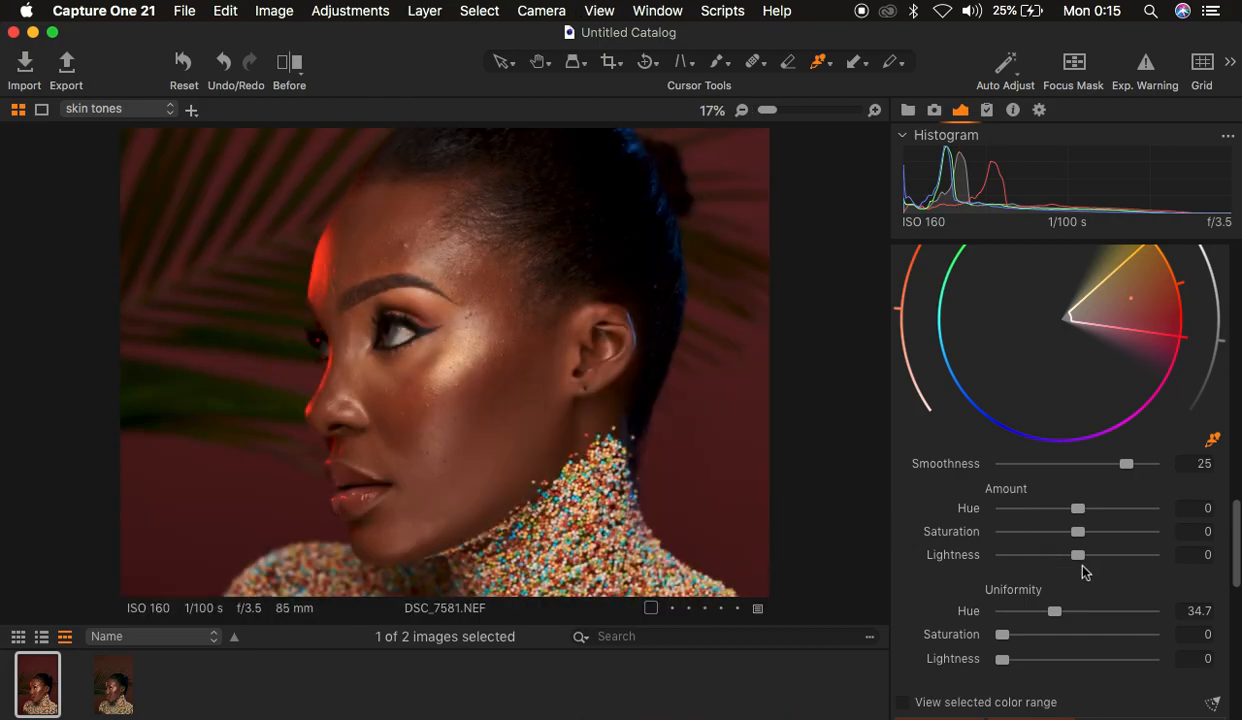
left_click_drag(1054, 612, 1124, 616)
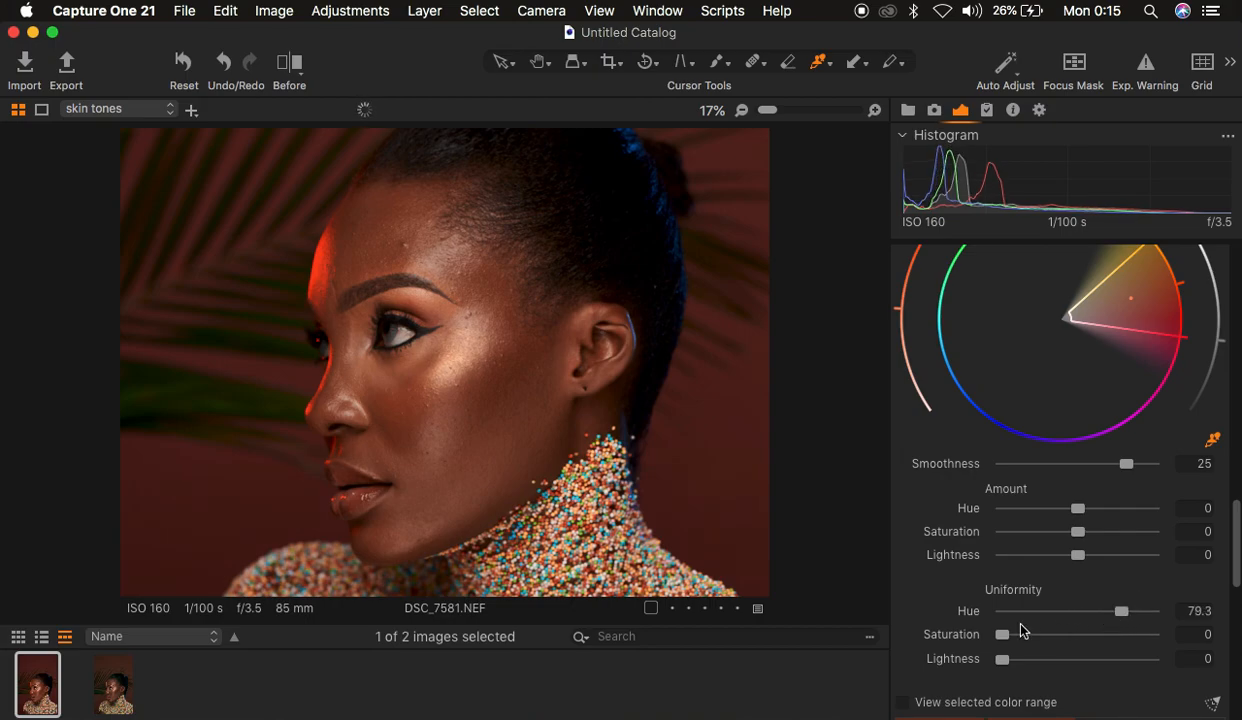
left_click_drag(1002, 634, 1100, 637)
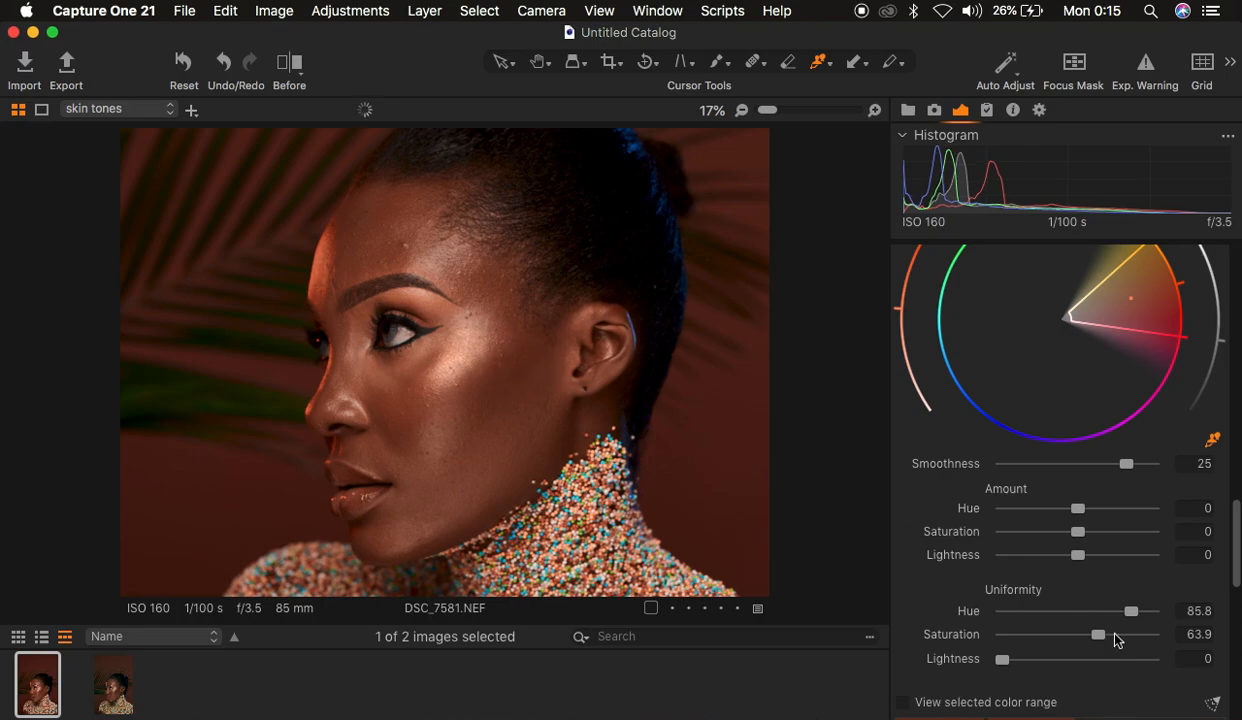
Raise the skin tone Uniformity to 91.3 for Hue and 70.8 for Saturation.
left_click_drag(1100, 640, 1140, 612)
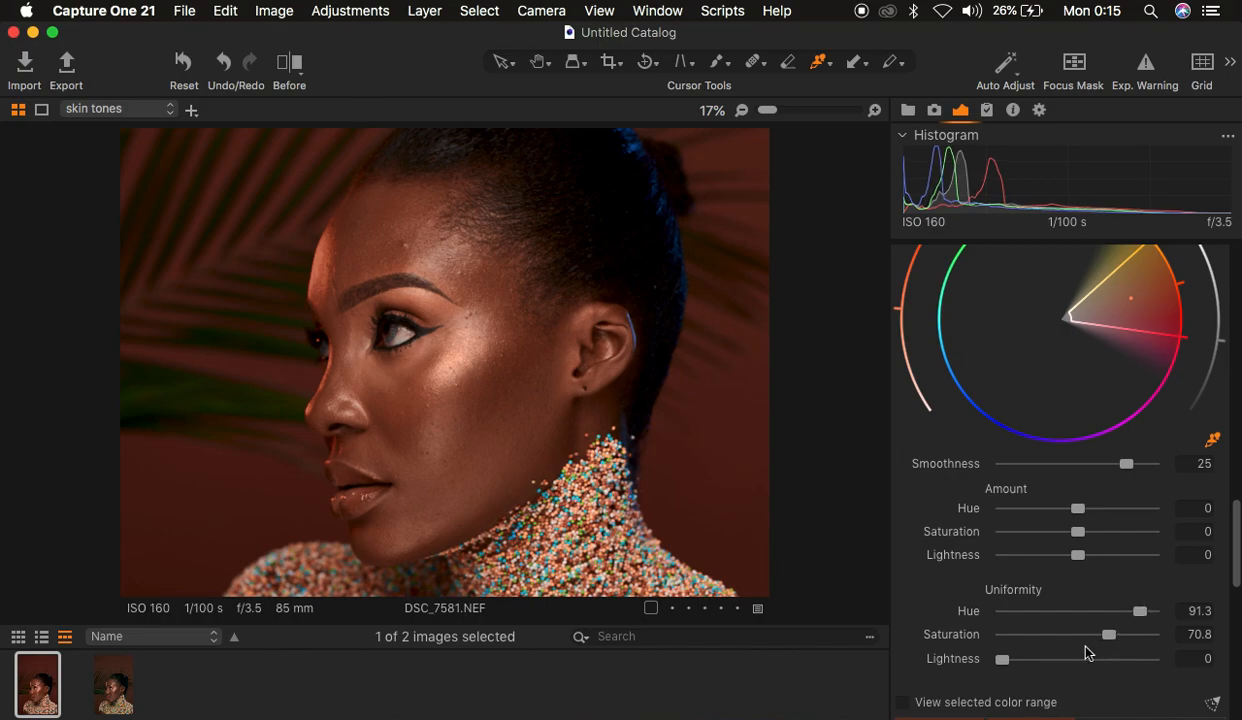
key("super+0")
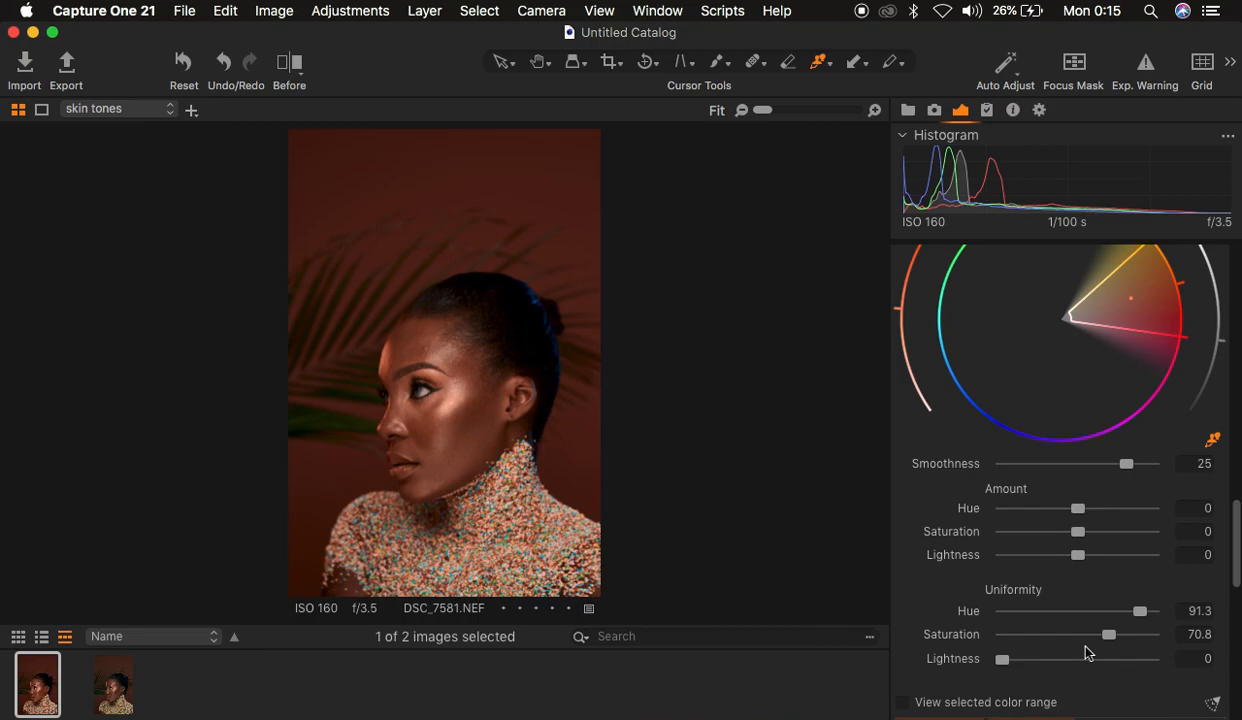
key("super+plus")
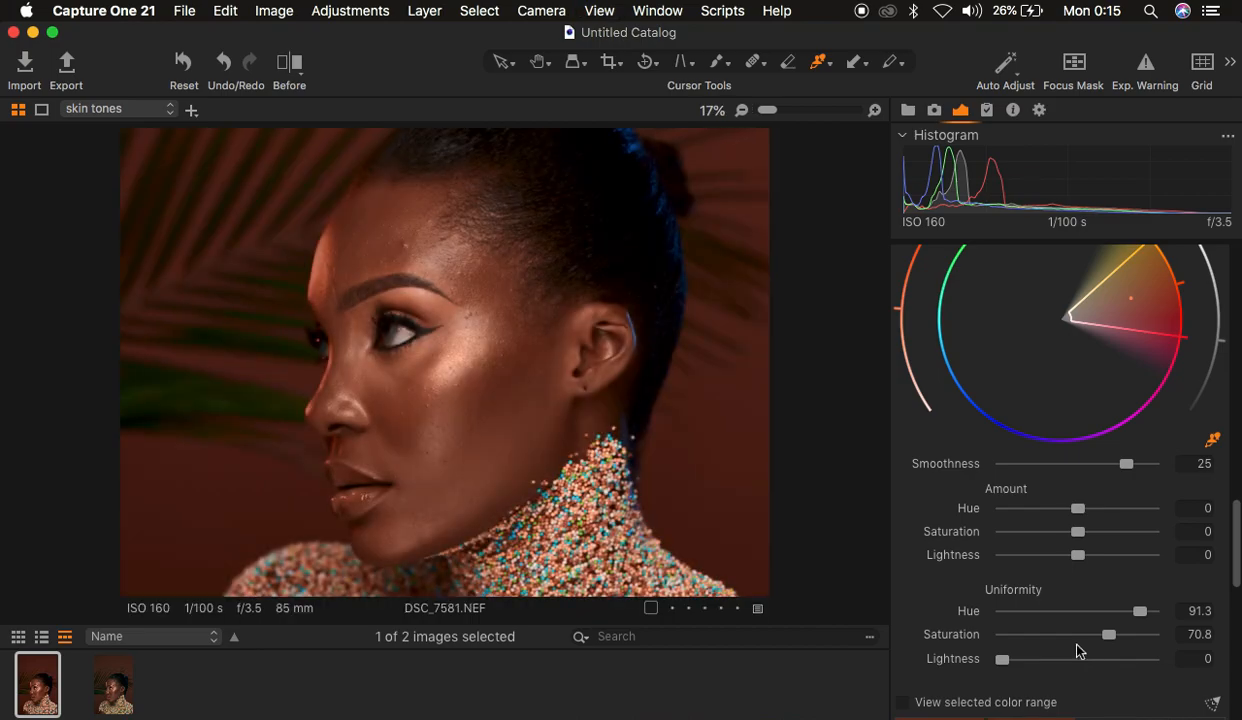
Compare the graded face with the original in the split before-and-after view, checking both versions across the whole frame.
left_click(288, 64)
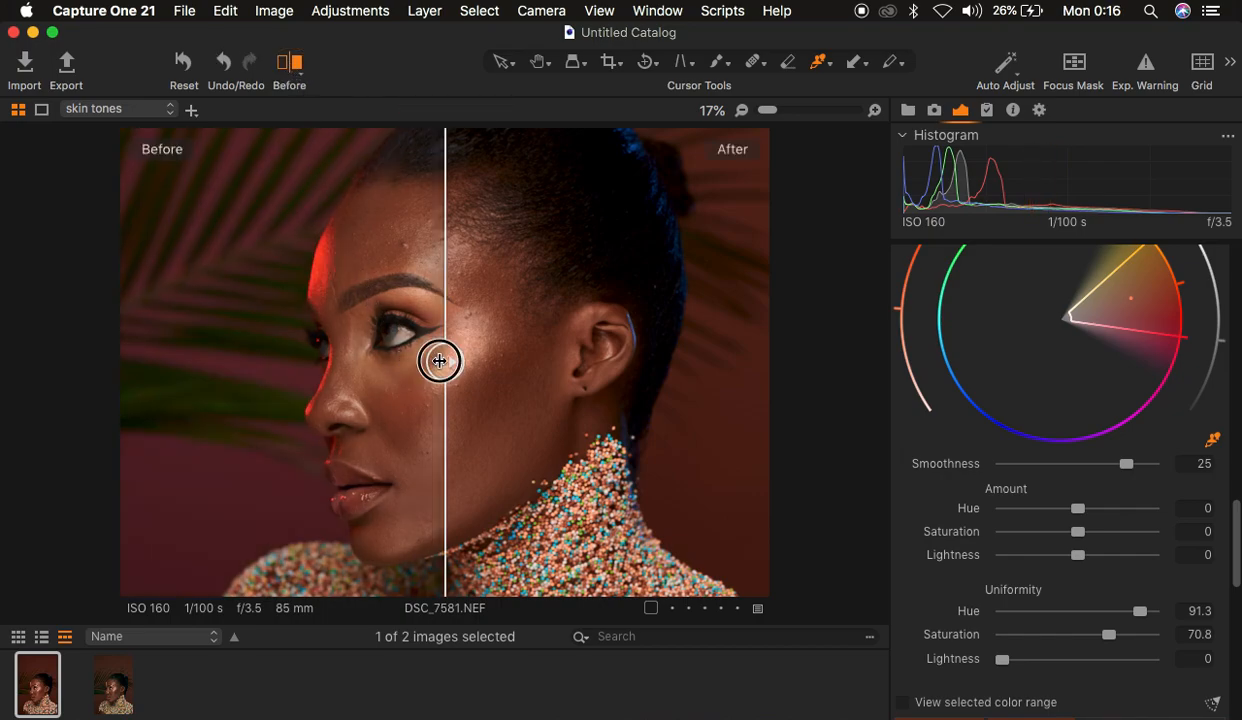
left_click_drag(445, 362, 720, 372)
left_click_drag(529, 380, 112, 431)
left_click(286, 62)
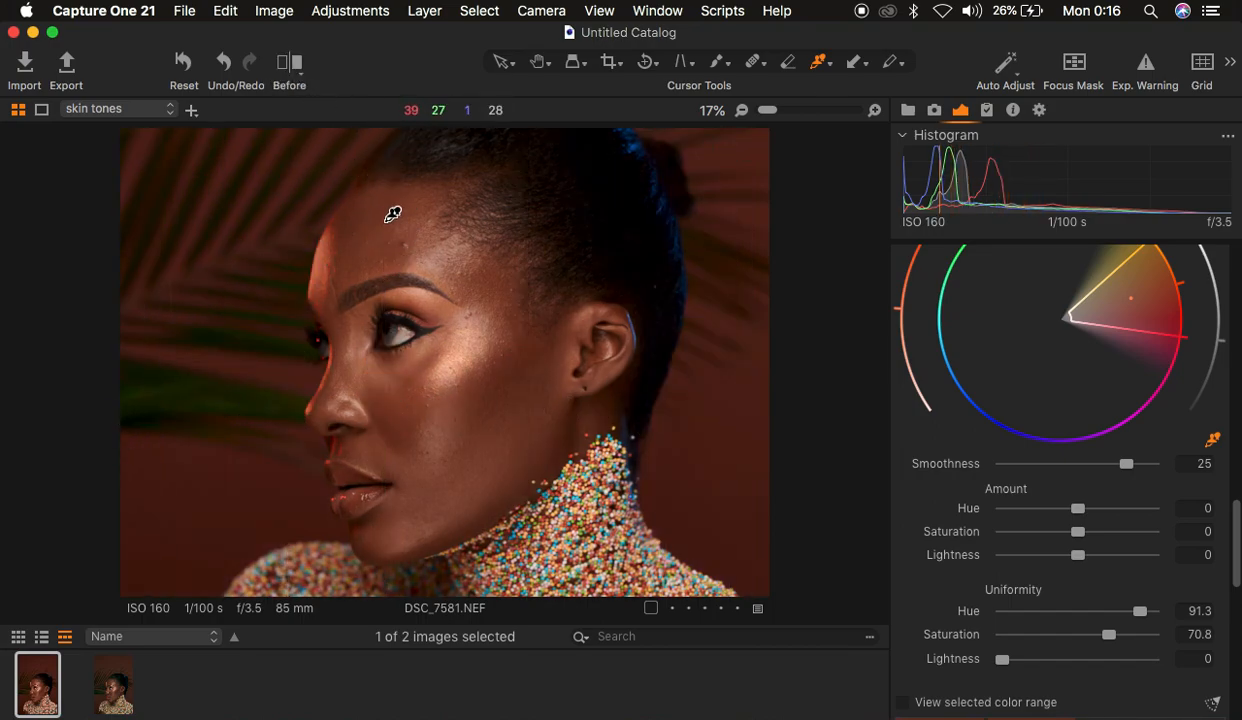
key("super+0")
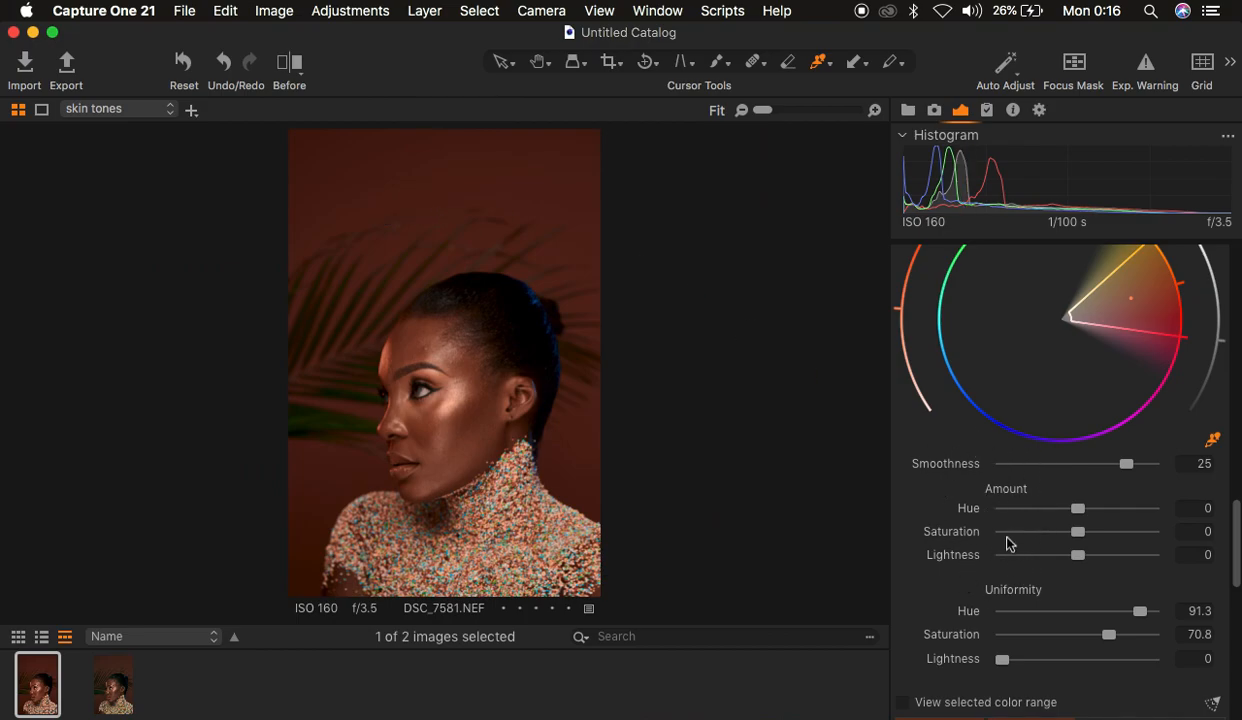
Look through the Color Balance's Midtone, Highlight and 3-Way wheels and open the Shadow wheel.
scroll(1080, 580, "down", 10)
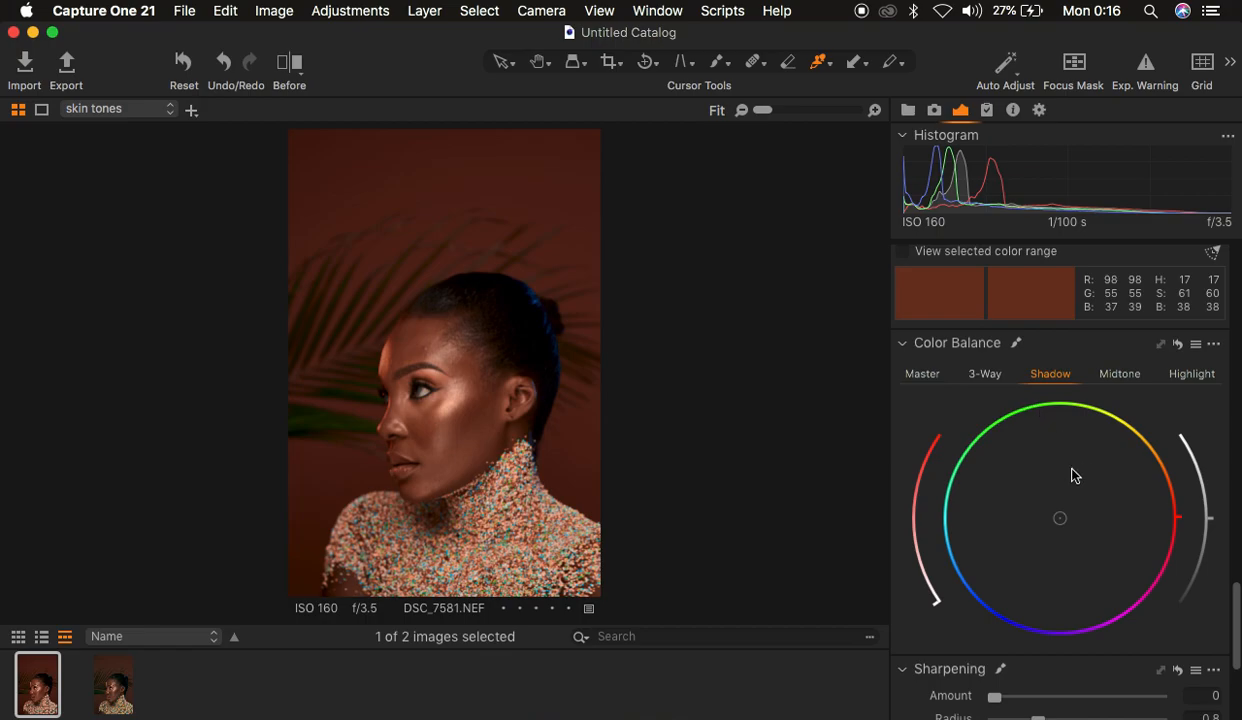
left_click(1119, 375)
left_click(1190, 377)
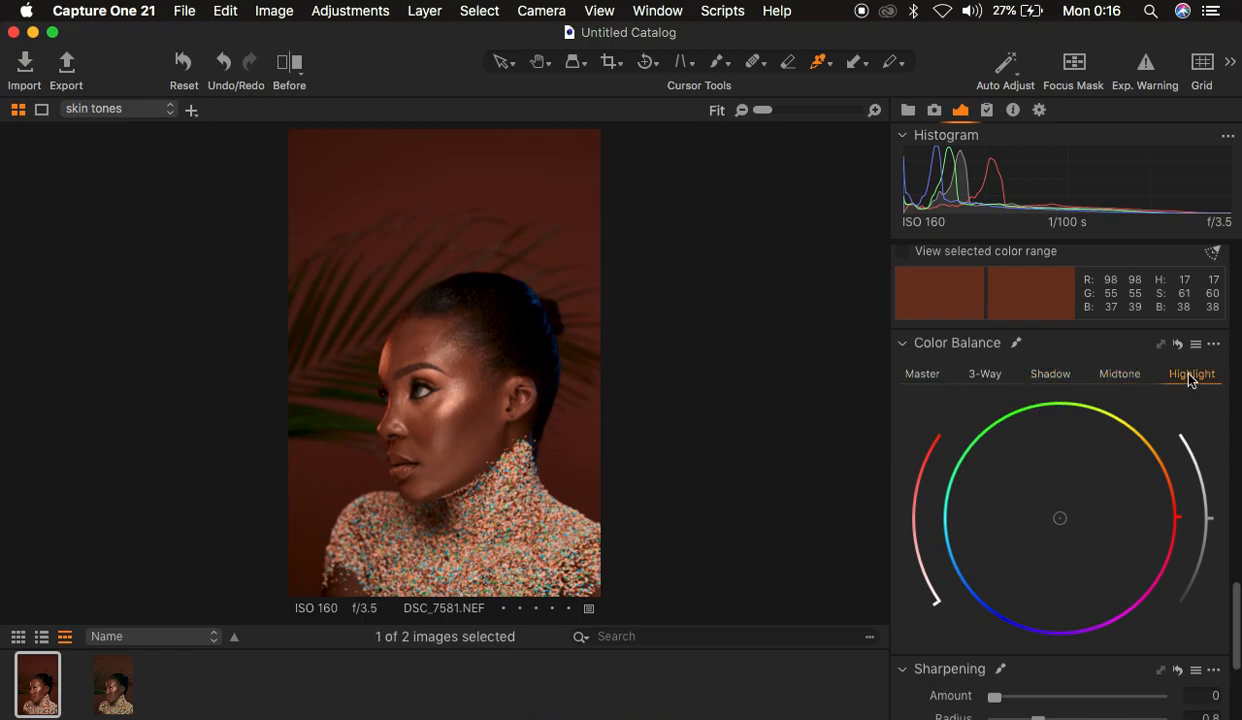
left_click(988, 376)
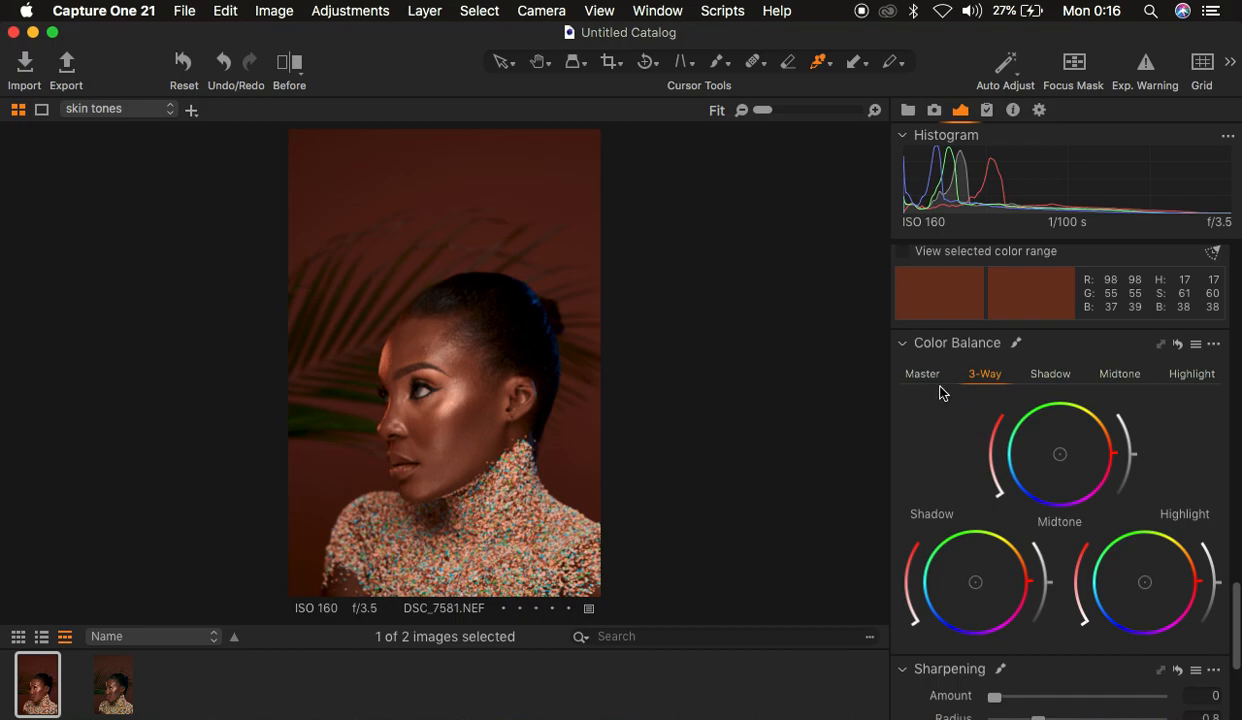
left_click(1056, 374)
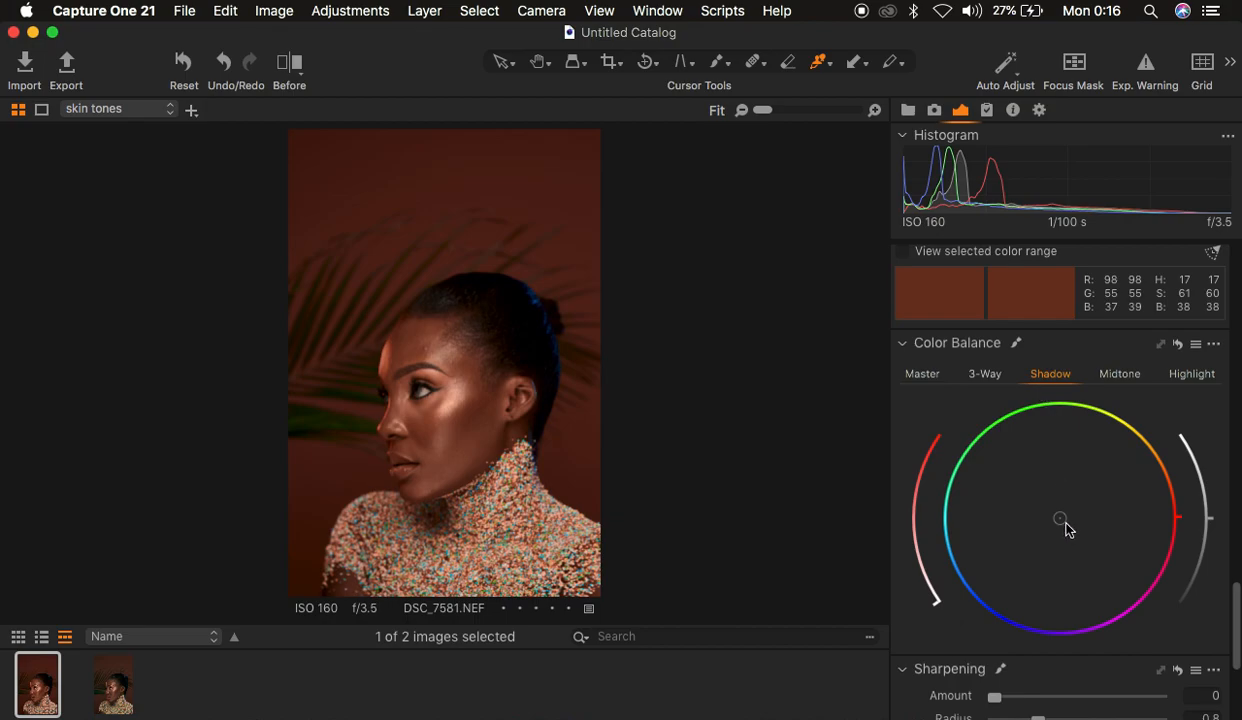
Try cyan shadow tints of different strengths in the Color Balance and reset the Shadow wheel to neutral.
left_click_drag(1060, 520, 1030, 516)
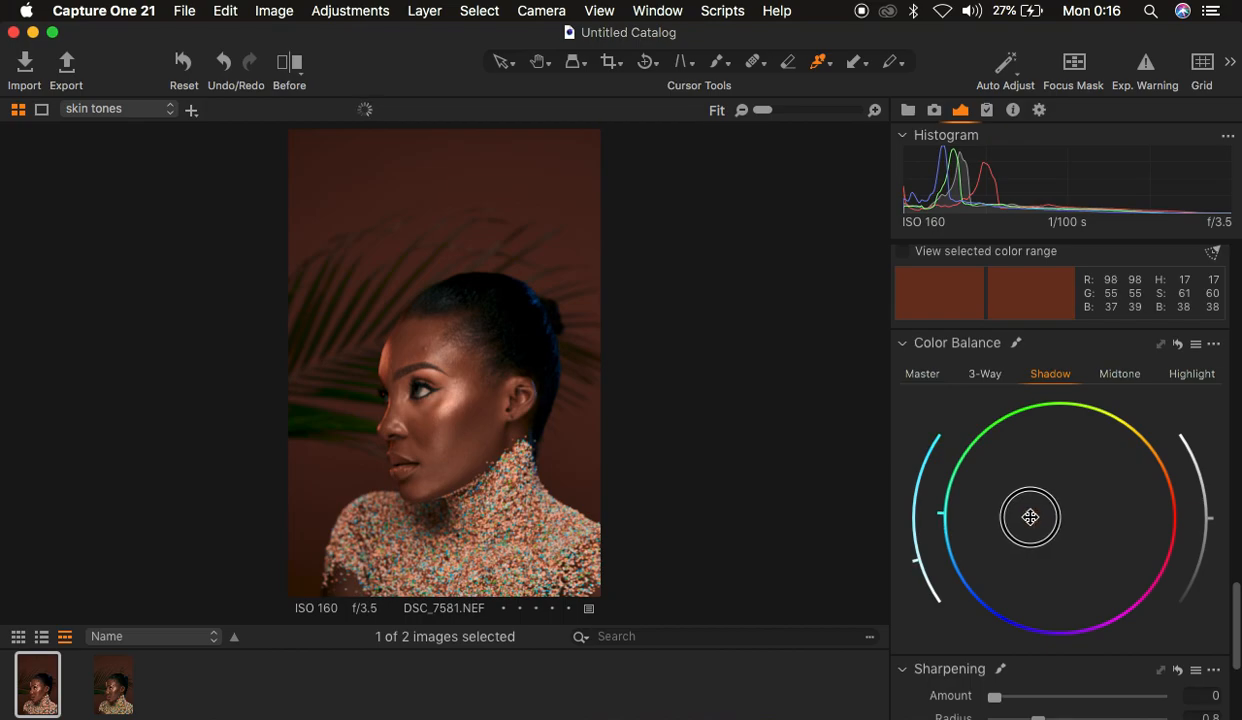
left_click_drag(1030, 517, 977, 525)
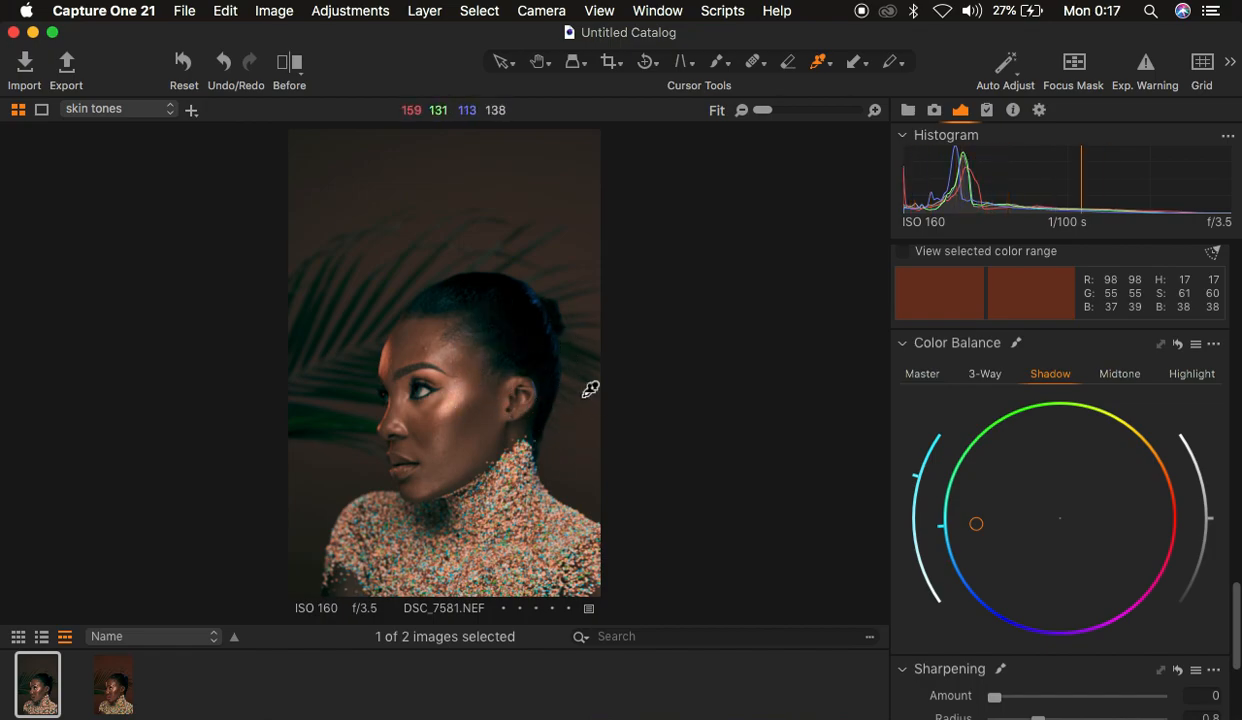
left_click_drag(912, 475, 912, 567)
left_click_drag(919, 583, 920, 577)
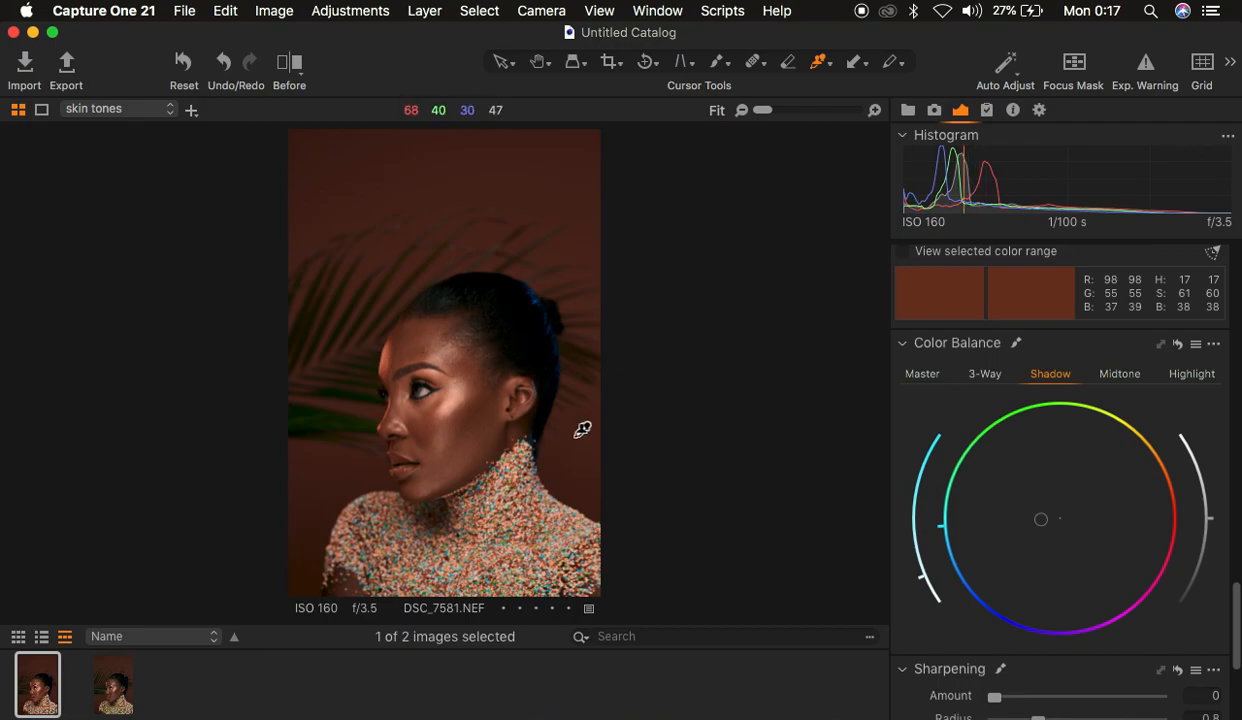
left_click_drag(1010, 515, 970, 530)
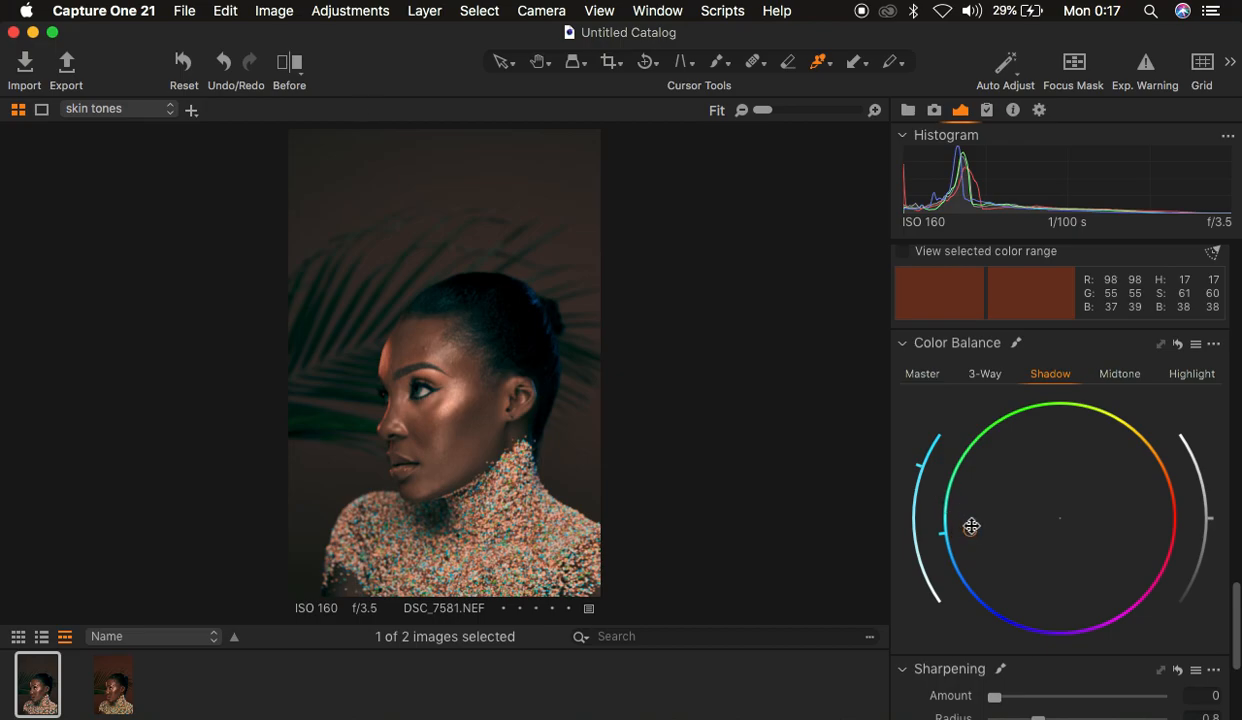
double_click(972, 531)
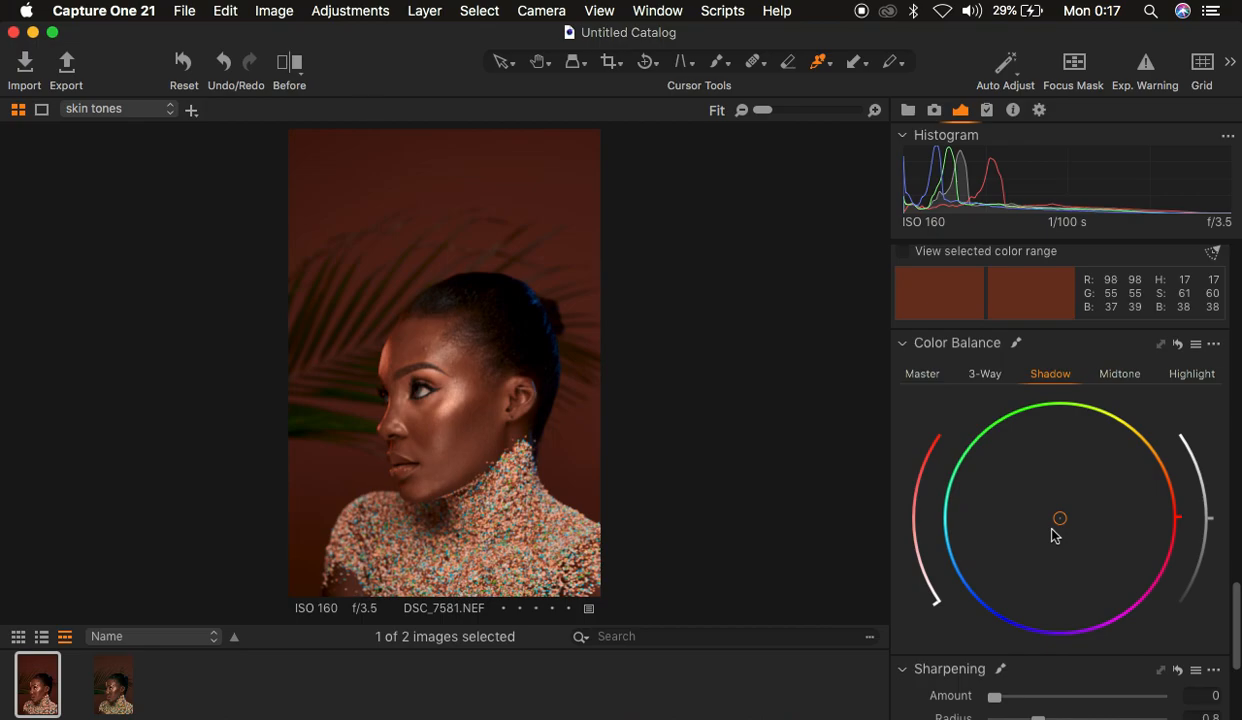
Tint the shadows moderately toward cyan-blue with the Color Balance's Shadow wheel.
left_click_drag(1060, 520, 1021, 527)
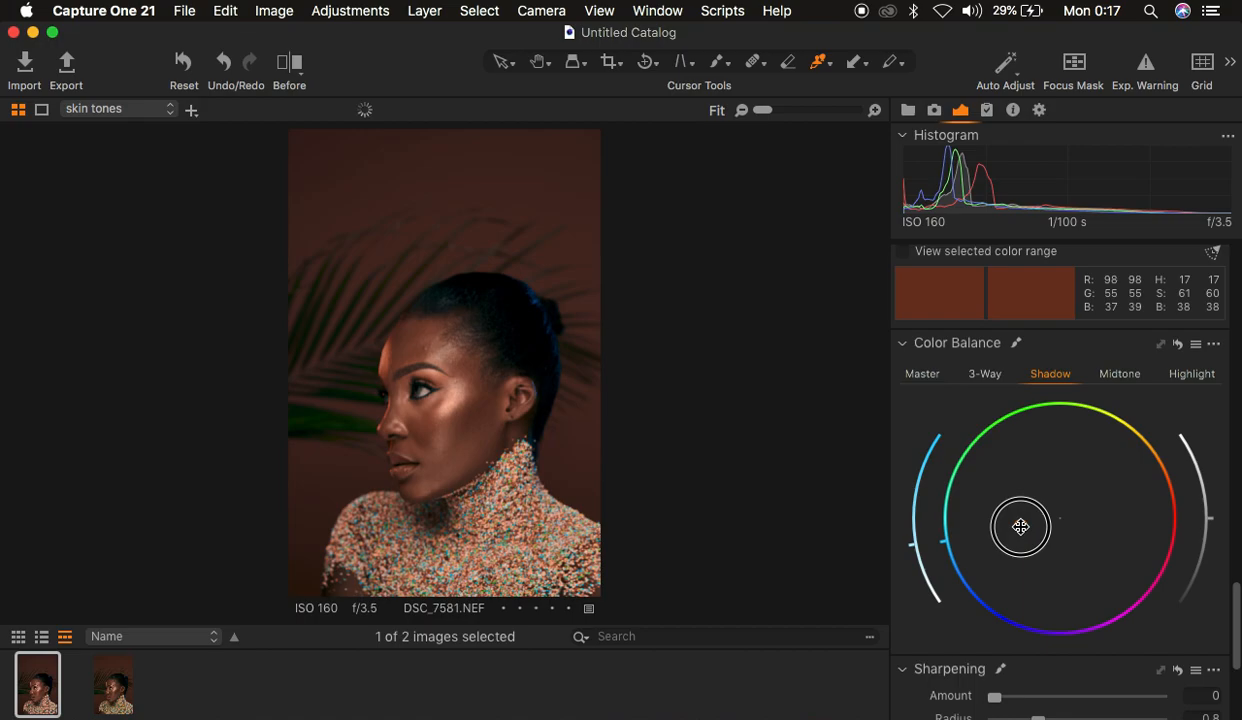
left_click_drag(1020, 527, 1021, 527)
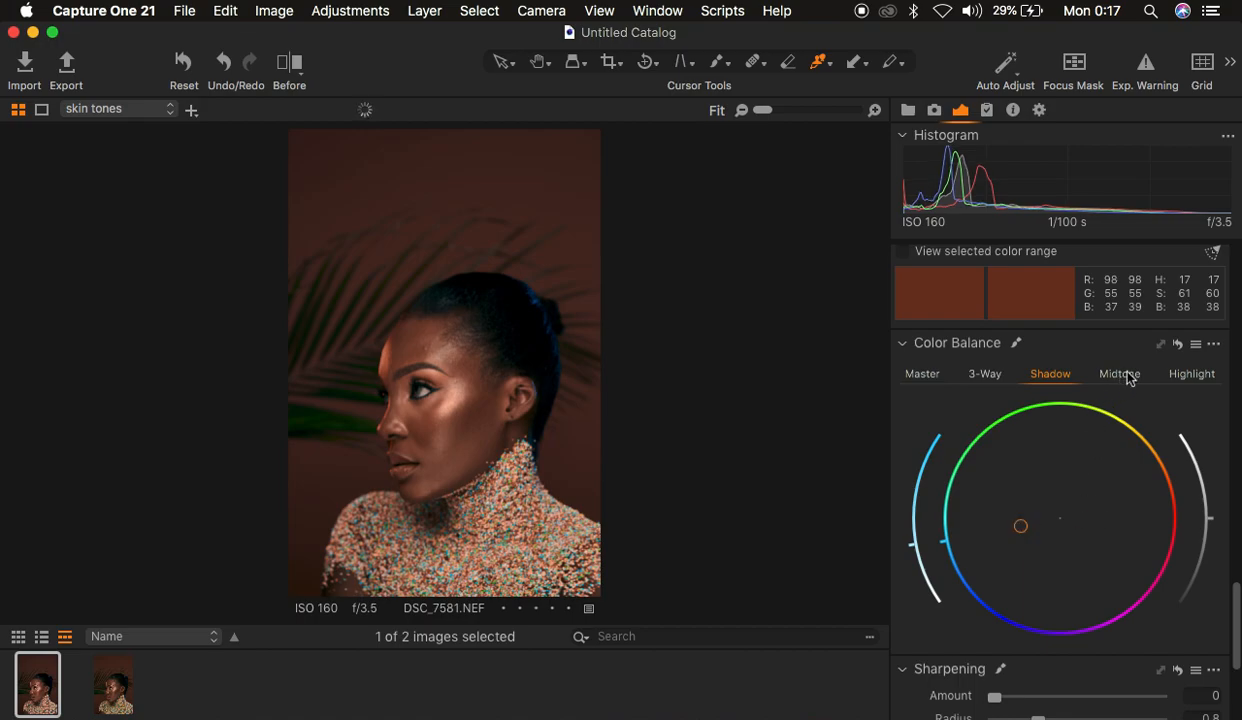
Tint the highlights slightly toward green and the midtones slightly toward orange in the Color Balance.
left_click(1181, 374)
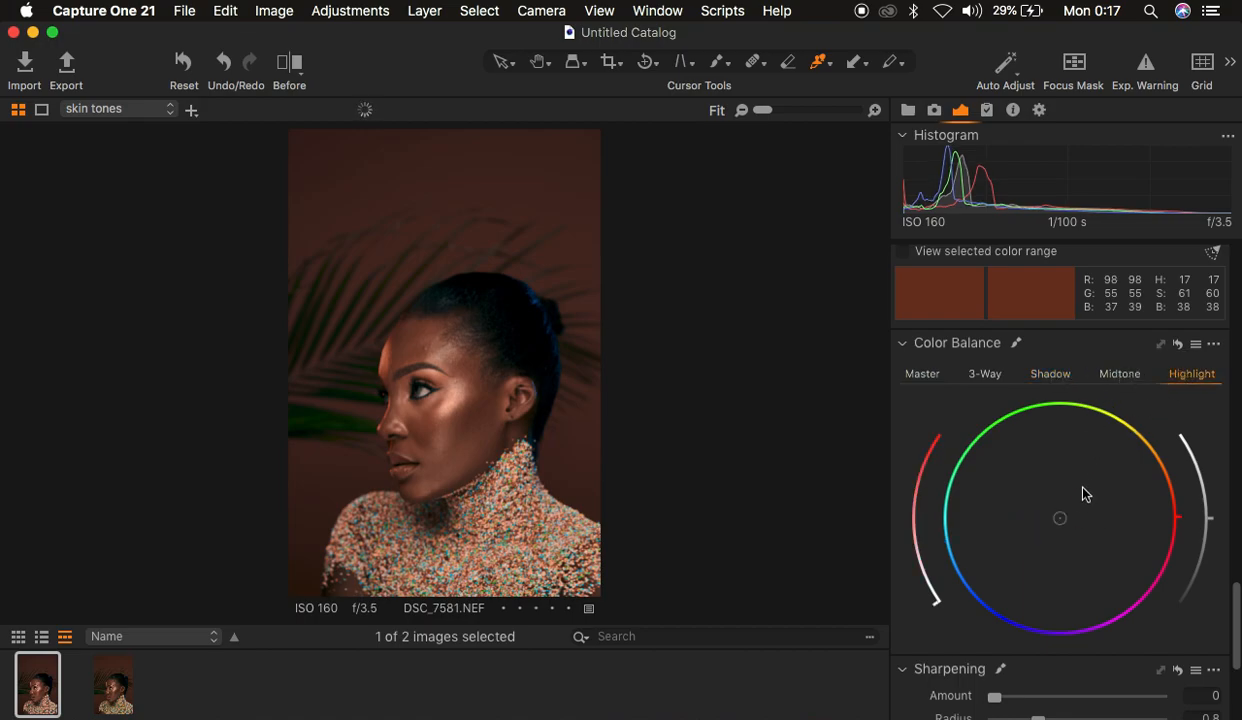
left_click_drag(1062, 516, 1064, 430)
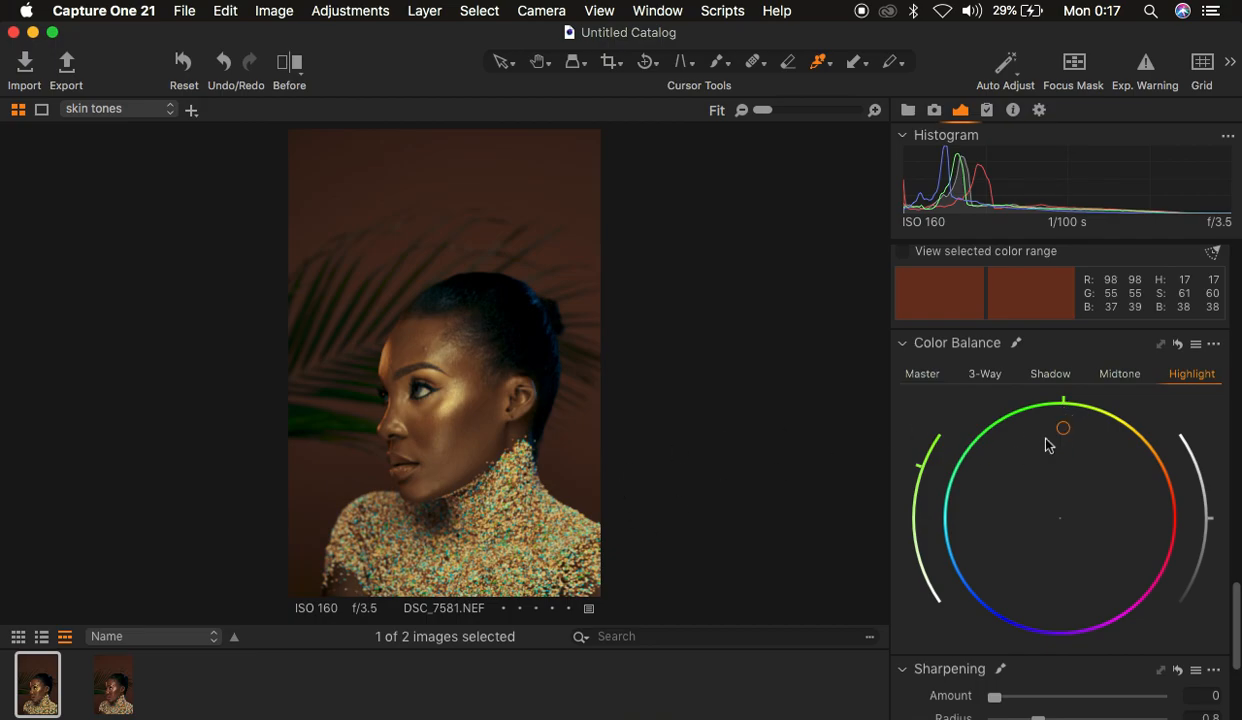
left_click_drag(1062, 427, 1060, 507)
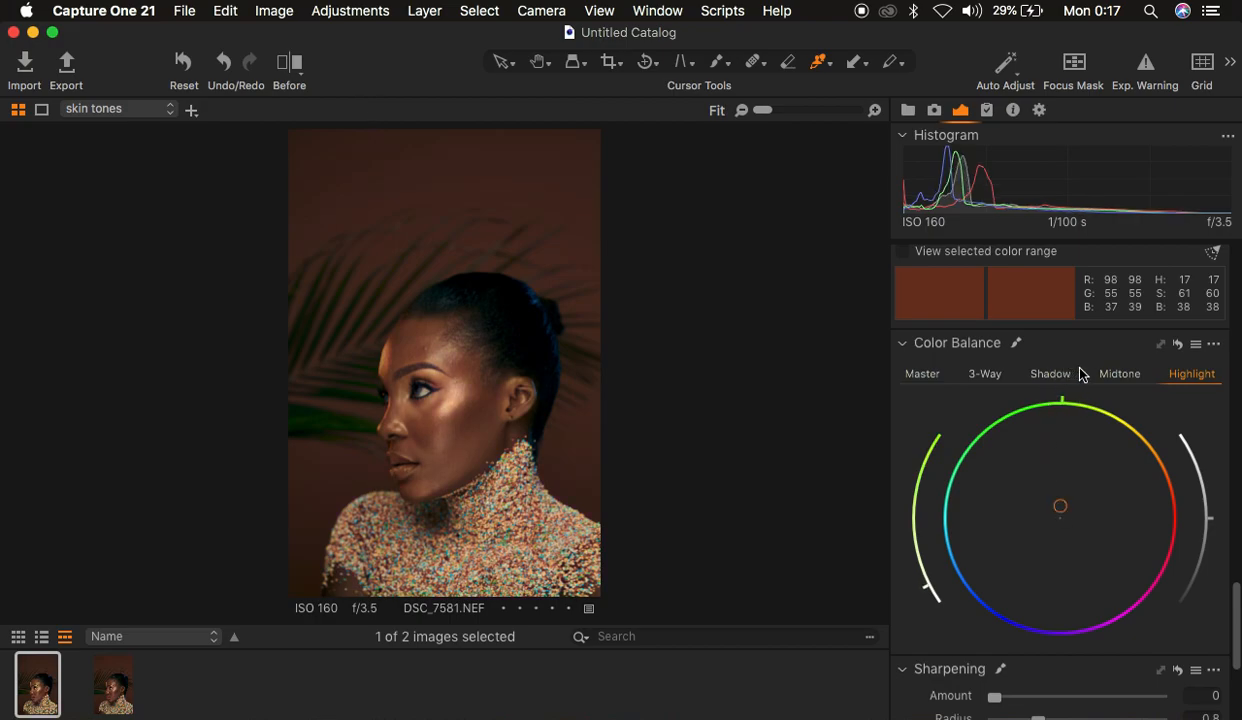
left_click(1117, 374)
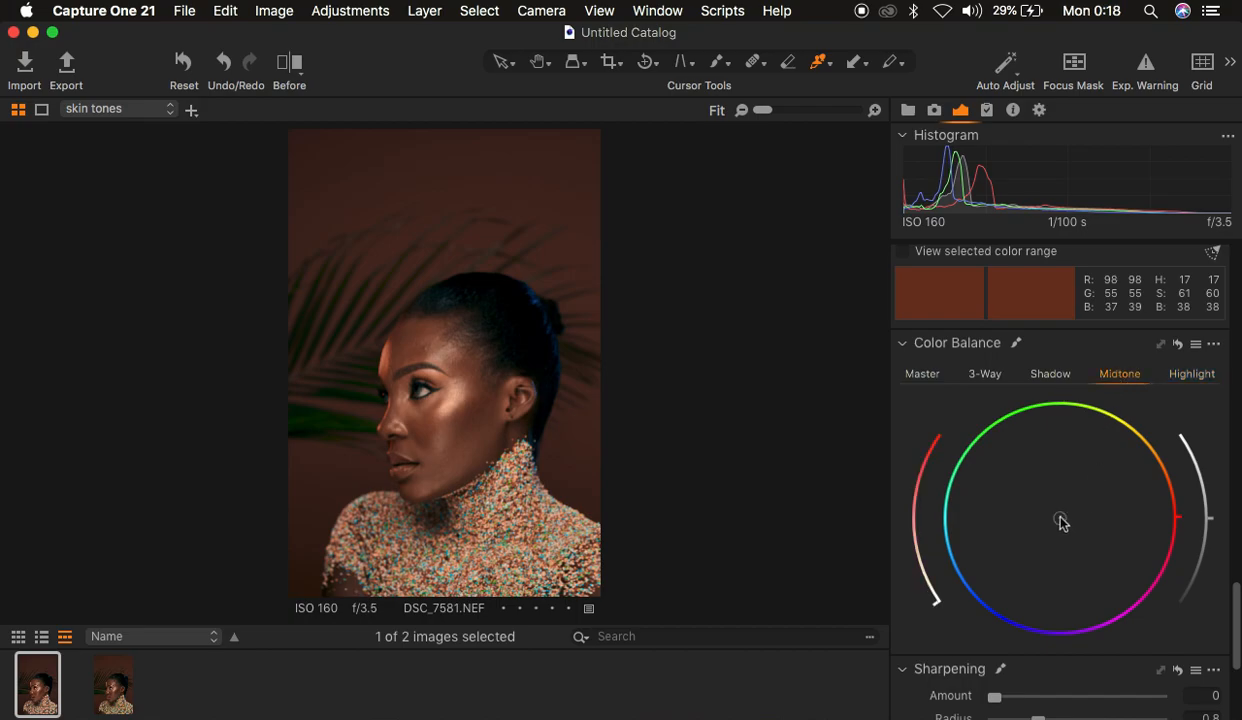
left_click_drag(1068, 516, 1071, 514)
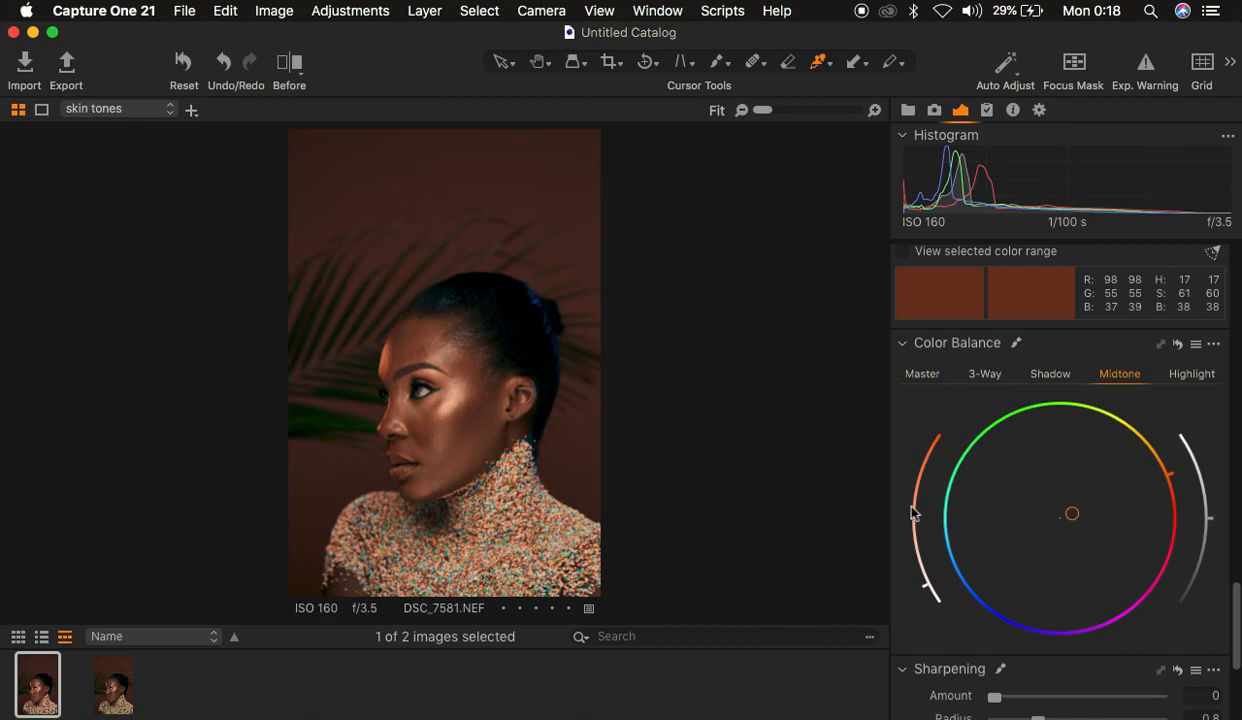
Compare the color-balanced portrait with the original in the split before-and-after view, including a closer look at the face.
left_click(283, 62)
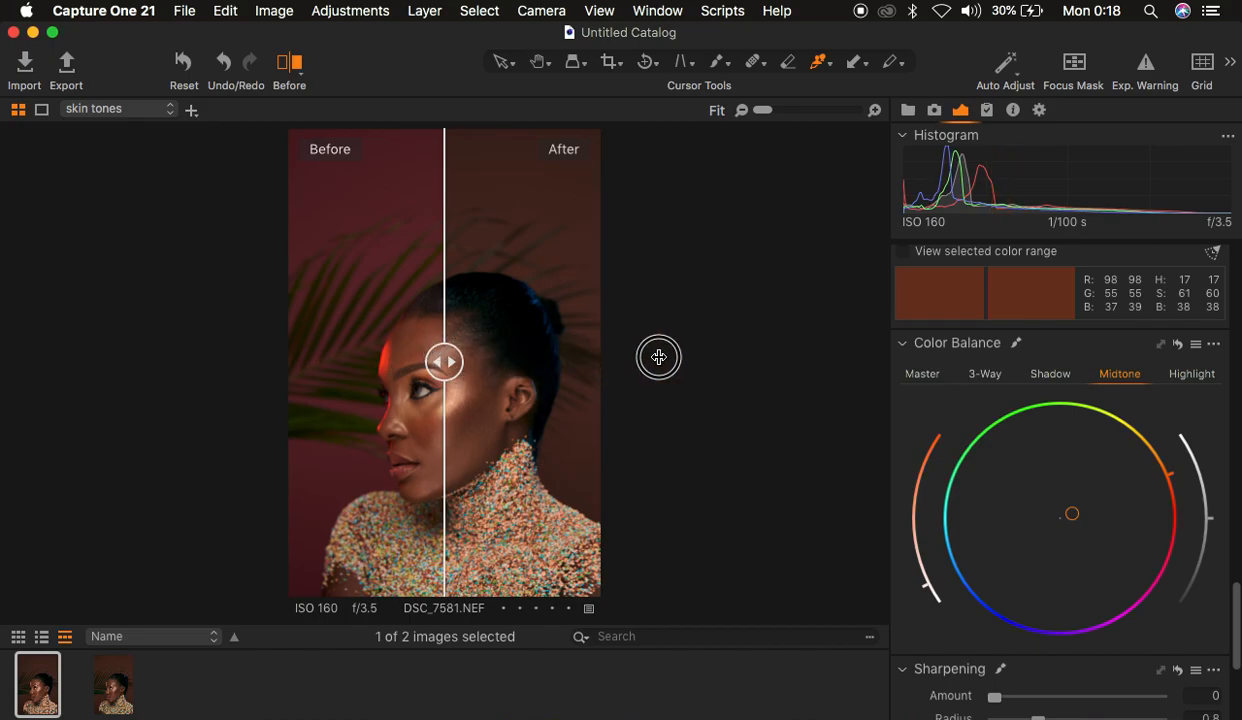
left_click_drag(679, 358, 152, 415)
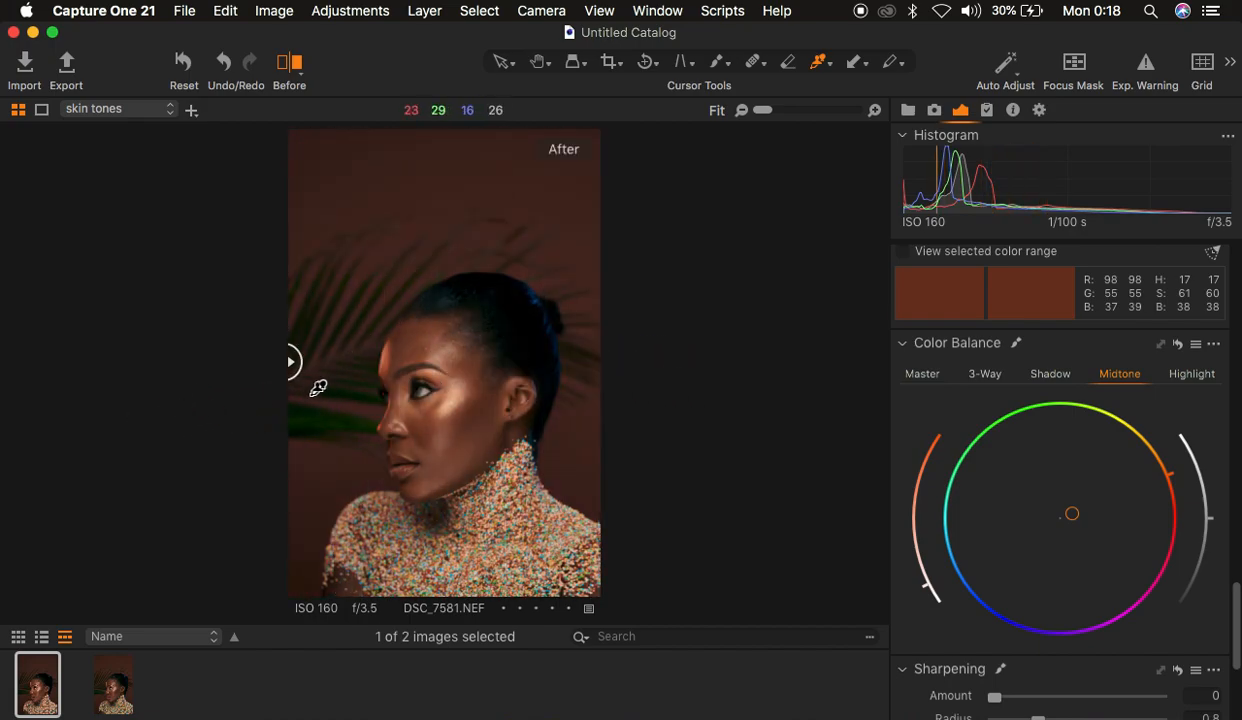
key("super+equal")
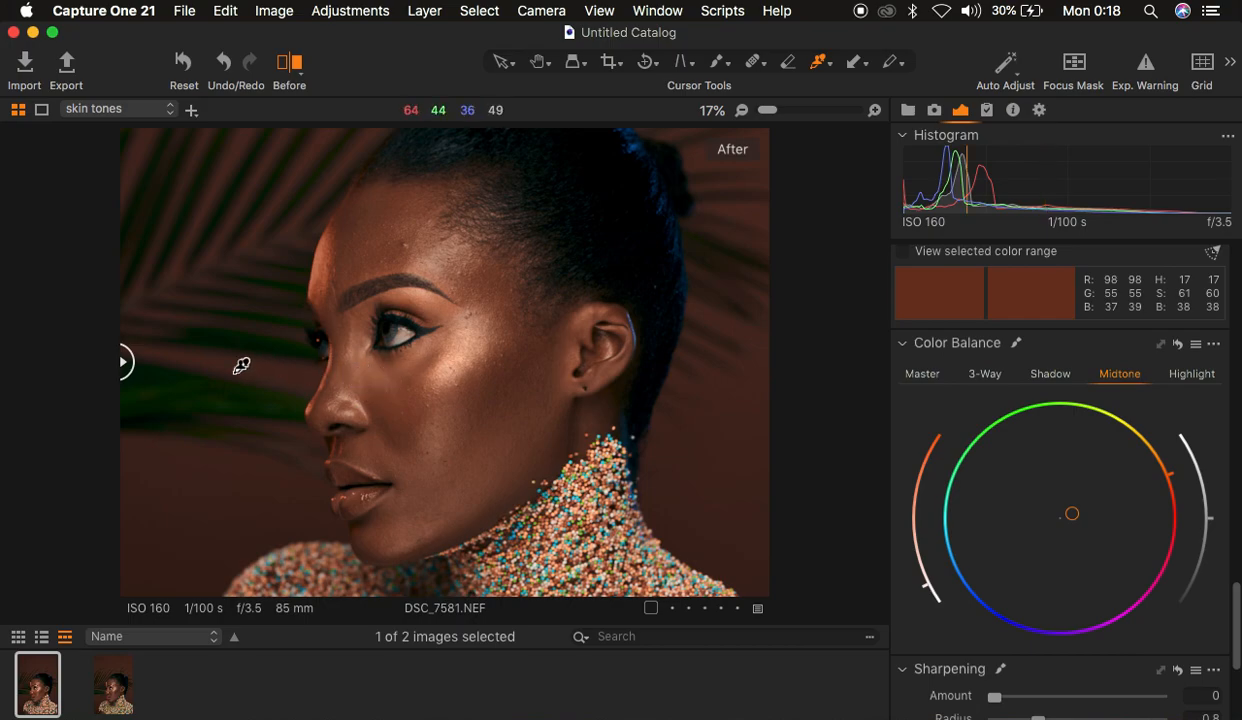
left_click_drag(122, 362, 107, 387)
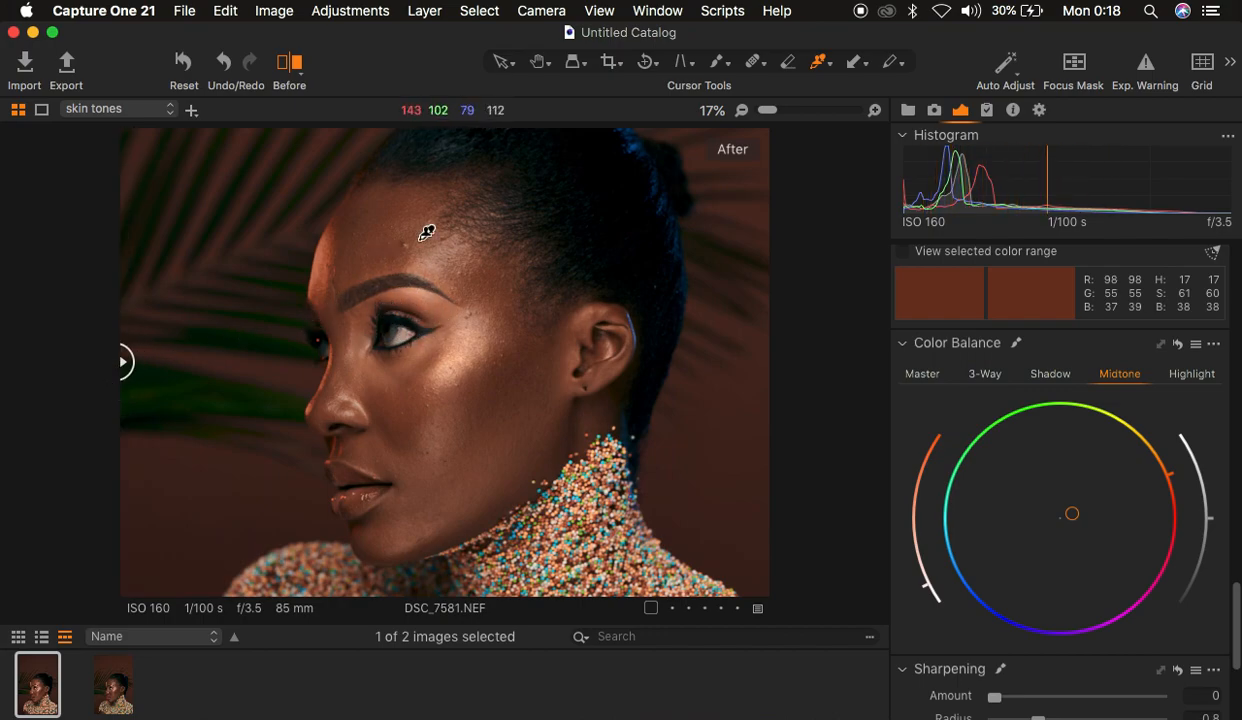
left_click(286, 66)
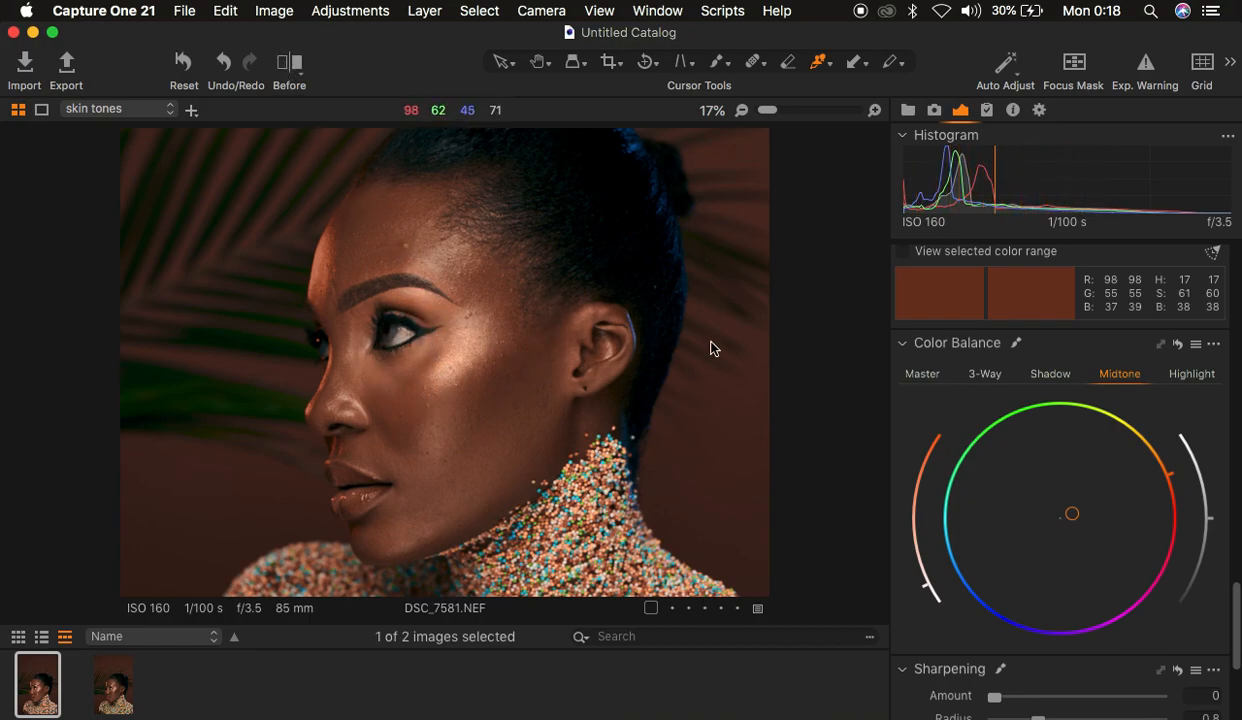
Display the skin tones layer's mask and erase the lips from it with a smaller eraser brush.
scroll(1133, 393, "up", 20)
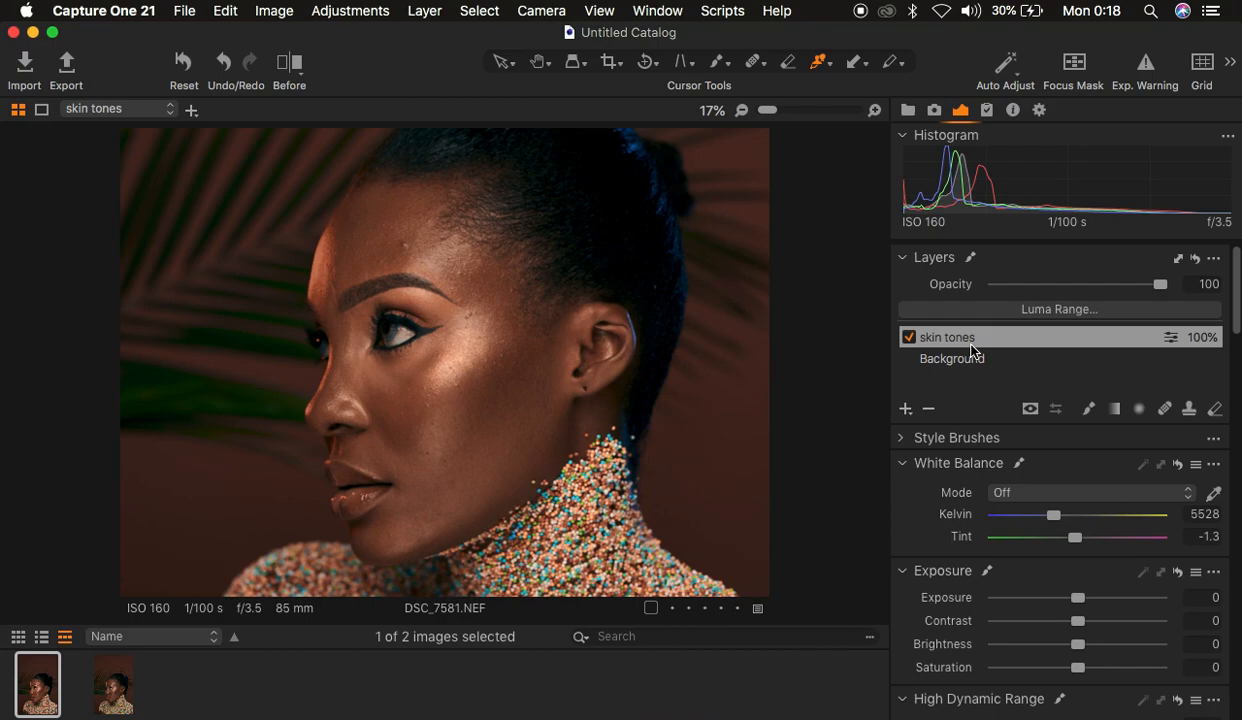
key("m")
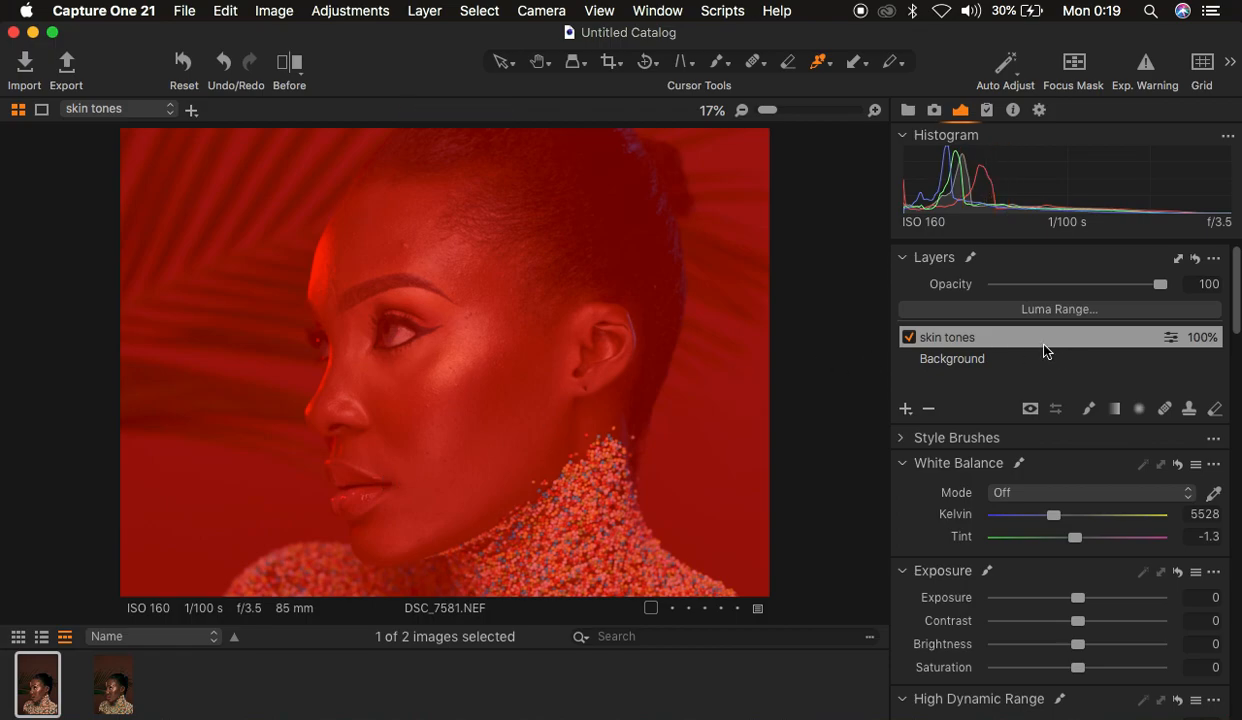
left_click(1215, 409)
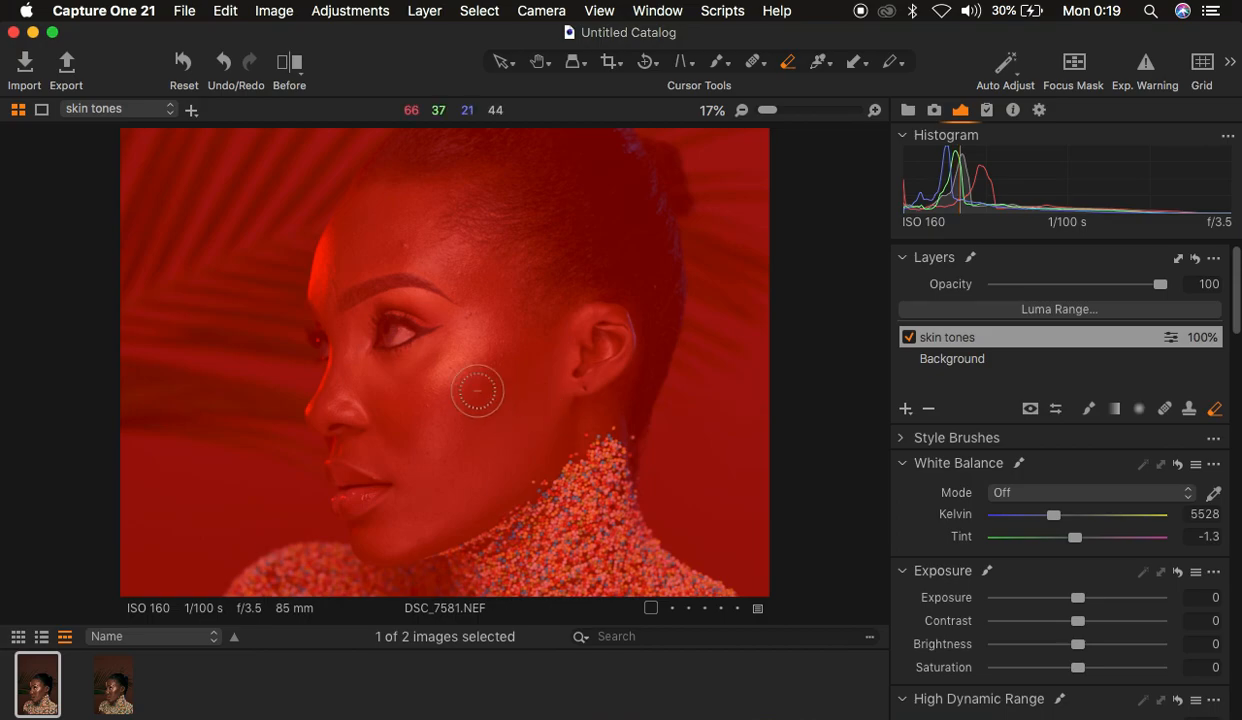
key("bracketleft")
key("bracketleft")
key("bracketleft")
key("bracketleft")
key("bracketleft")
key("bracketleft")
key("bracketleft")
key("bracketleft")
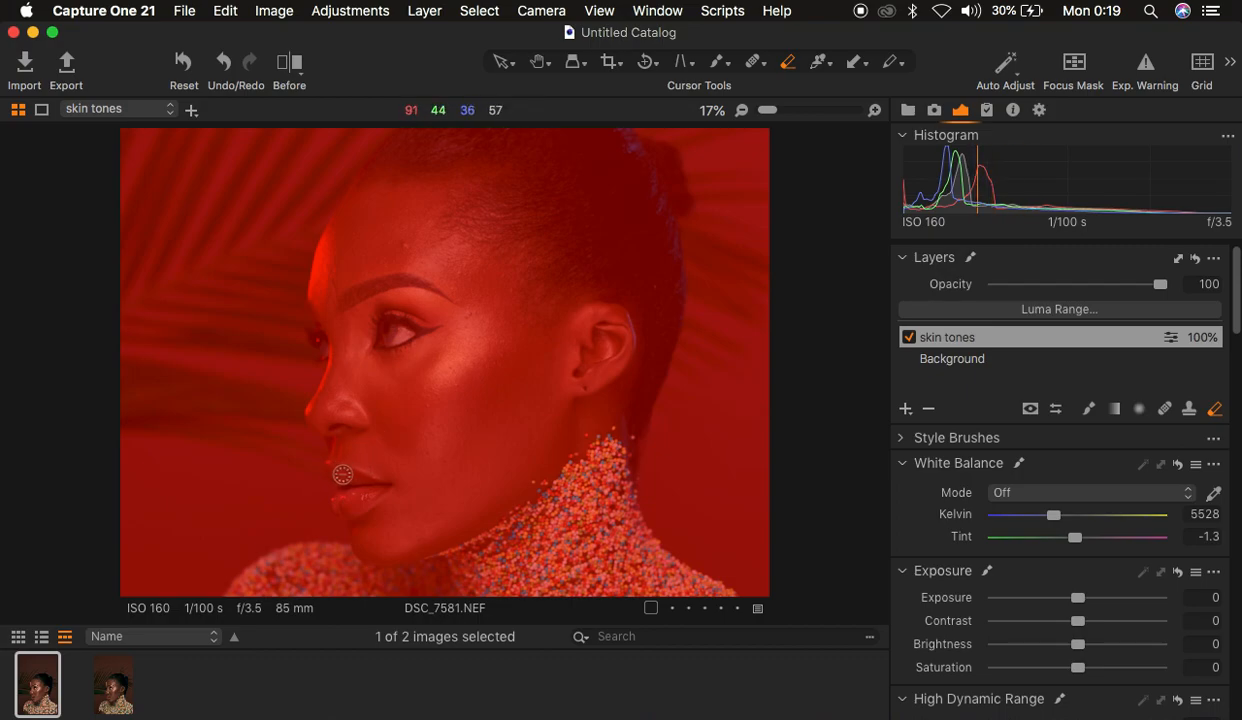
mouse_move(338, 475)
left_mouse_down()
mouse_move(359, 474)
mouse_move(337, 492)
mouse_move(340, 502)
mouse_move(352, 485)
mouse_move(349, 505)
mouse_move(358, 491)
mouse_move(337, 477)
mouse_move(363, 490)
mouse_move(350, 507)
left_mouse_up()
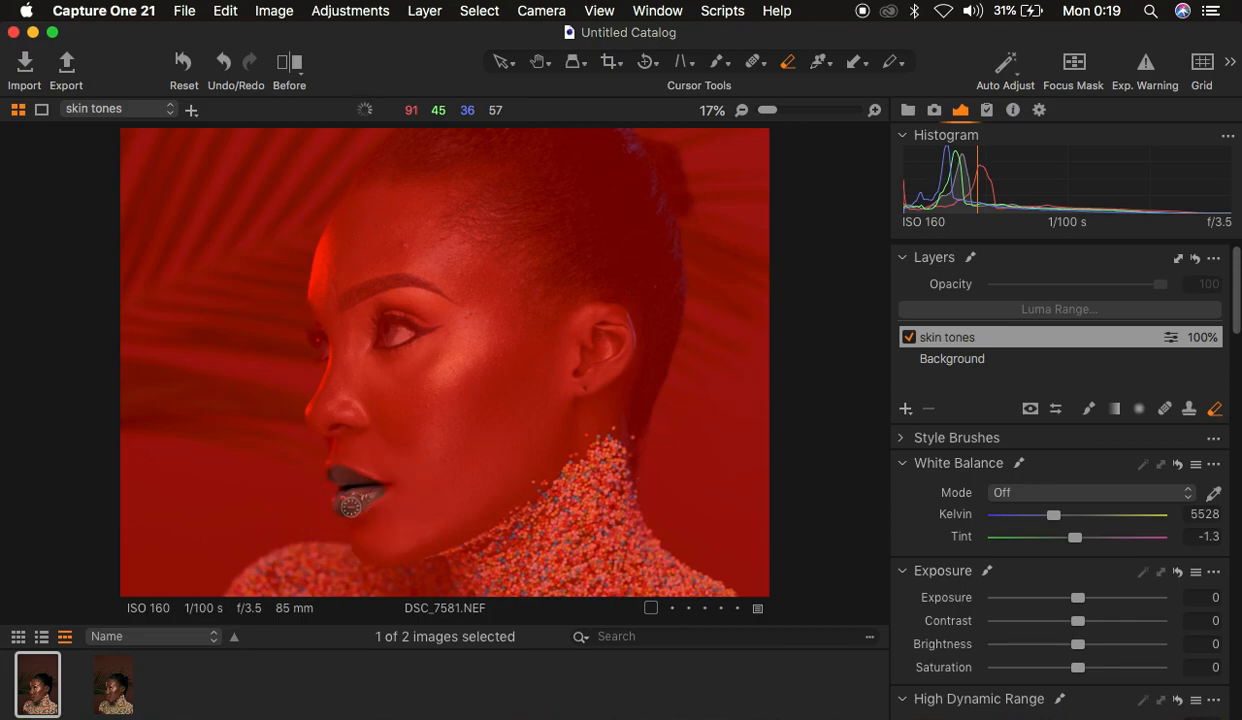
Erase the eyelid makeup around the woman's eye from the skin tones mask and hide the mask overlay.
mouse_move(389, 306)
left_mouse_down()
mouse_move(417, 313)
mouse_move(380, 310)
mouse_move(405, 291)
mouse_move(385, 326)
mouse_move(402, 299)
mouse_move(421, 310)
mouse_move(383, 294)
mouse_move(416, 308)
left_mouse_up()
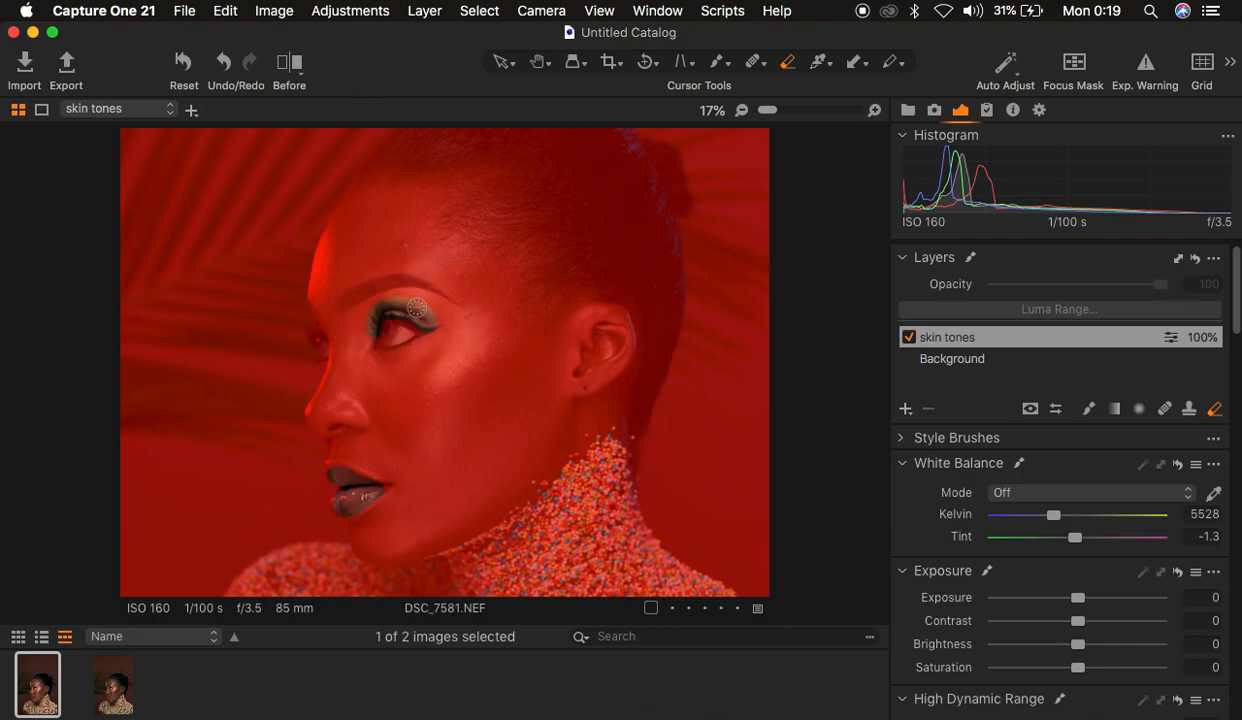
key("super+0")
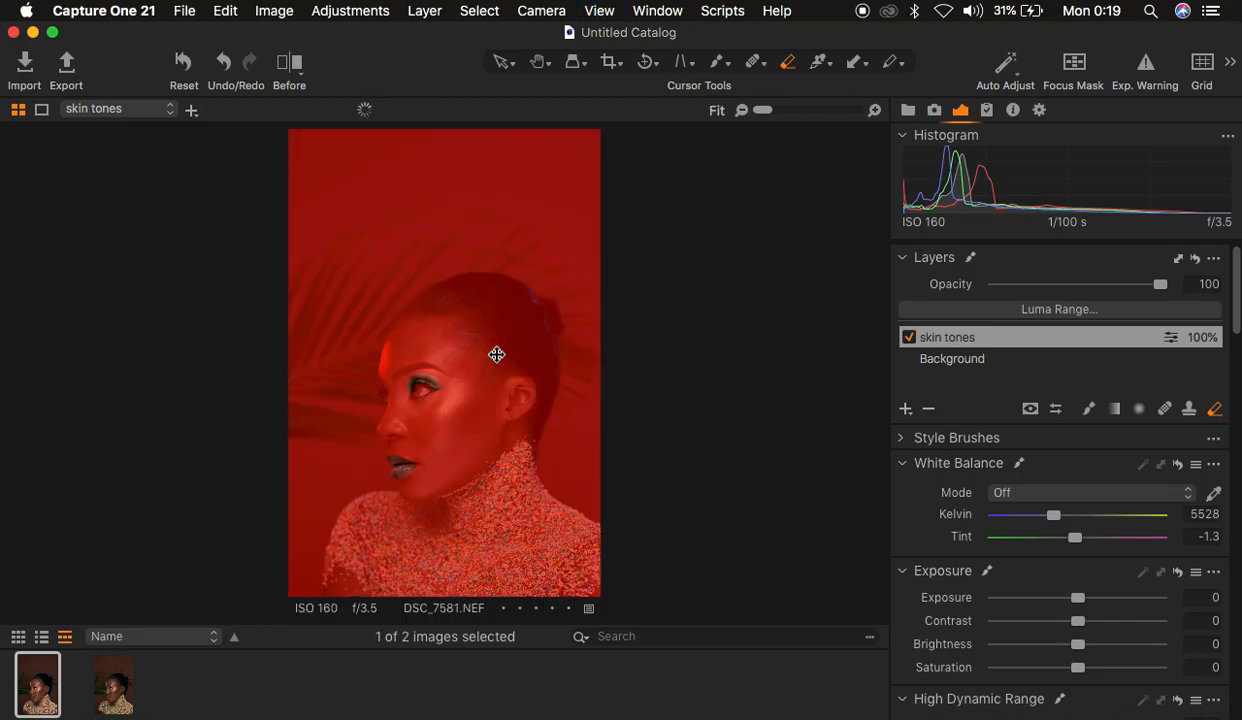
key("m")
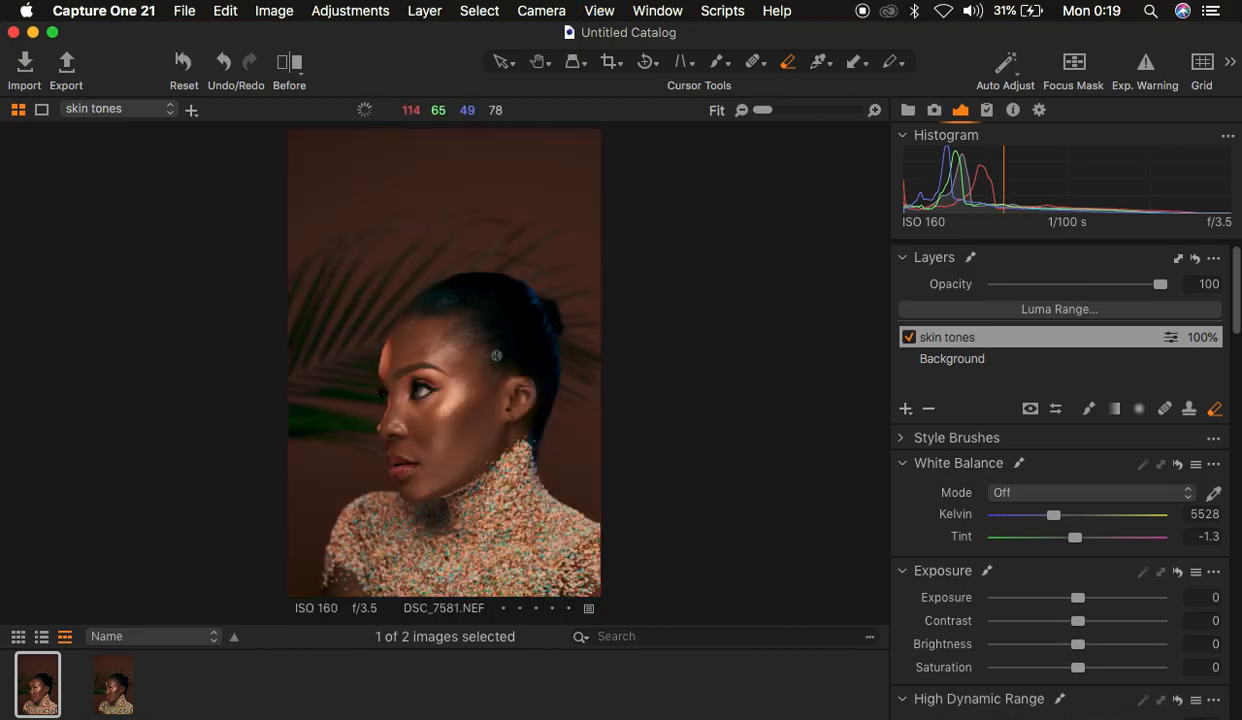
Touch up the skin tones mask with a small eraser dab on the woman's lips.
key("super+equal")
key("super+equal")
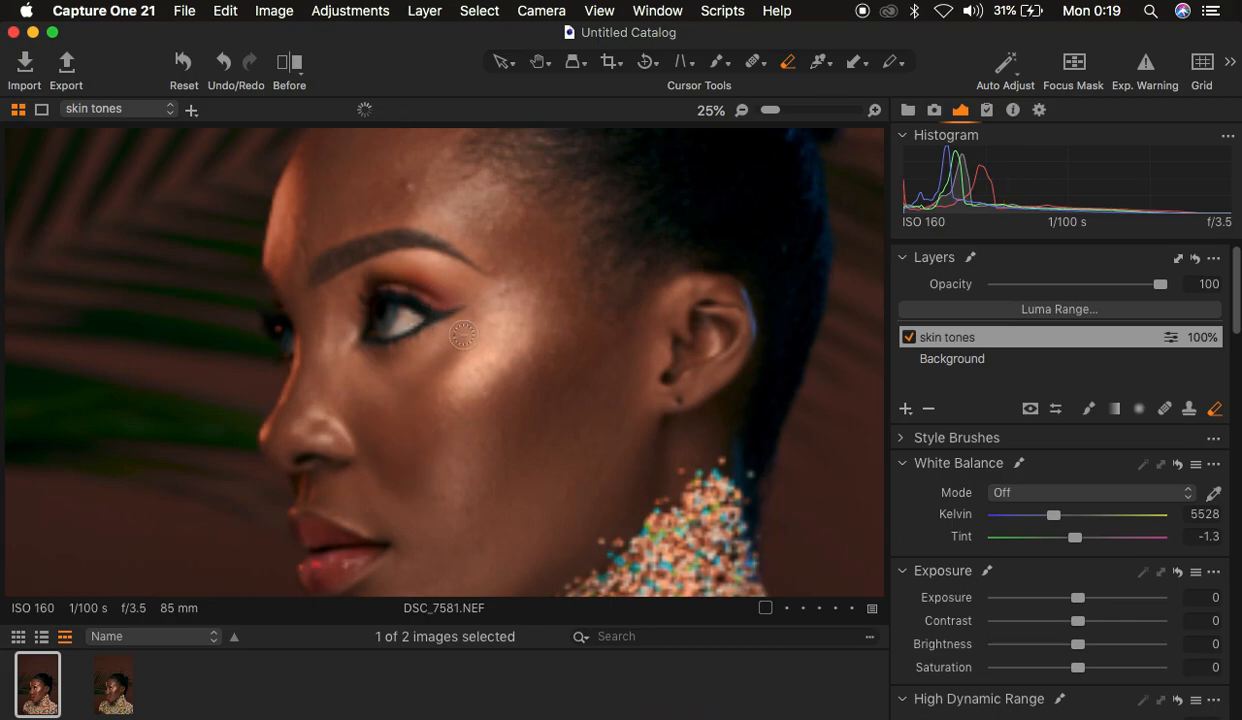
left_click_drag(311, 565, 312, 567)
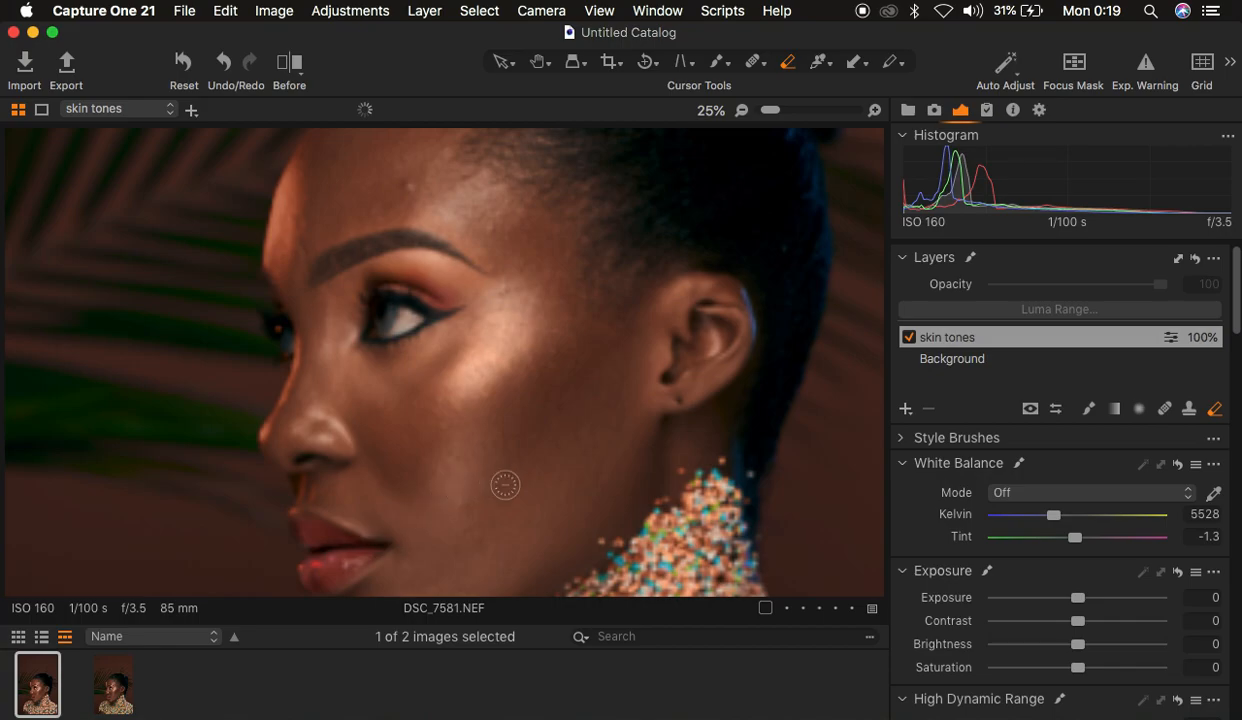
key("super+minus")
key("super+minus")
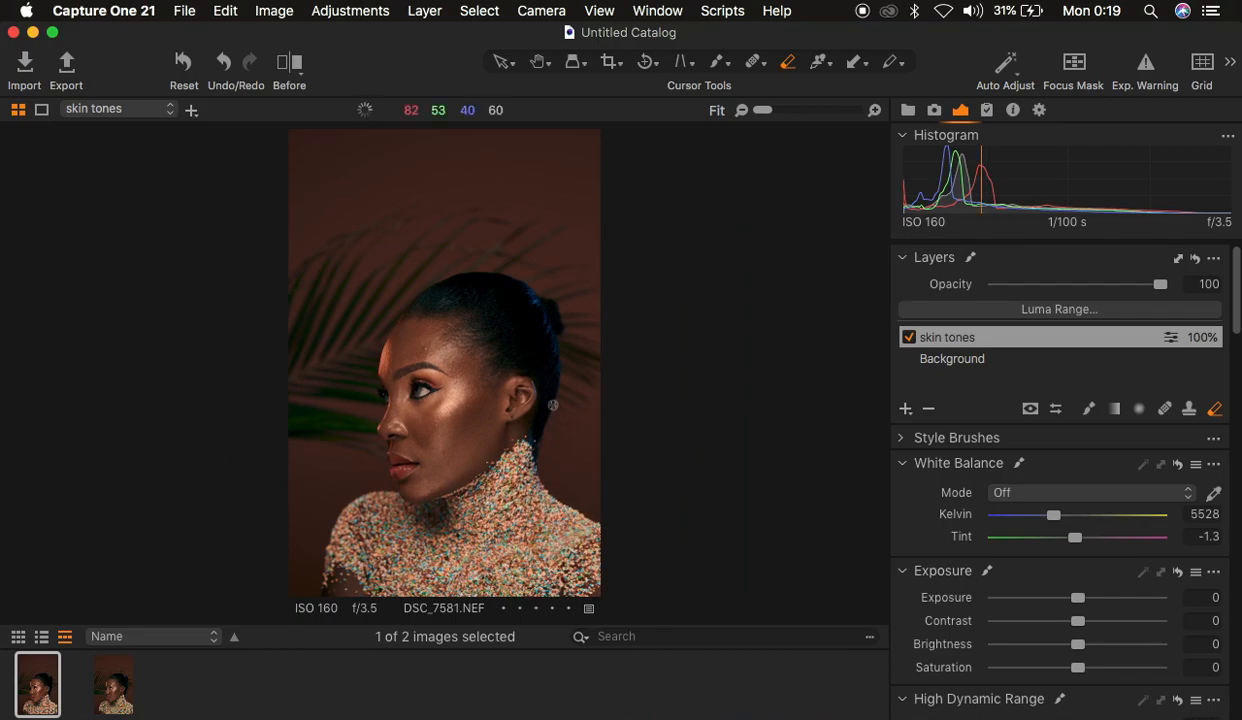
Examine the skin tones mask overlay on the face, checking the erased lips and eyelid areas, and hide the overlay.
key("super+plus")
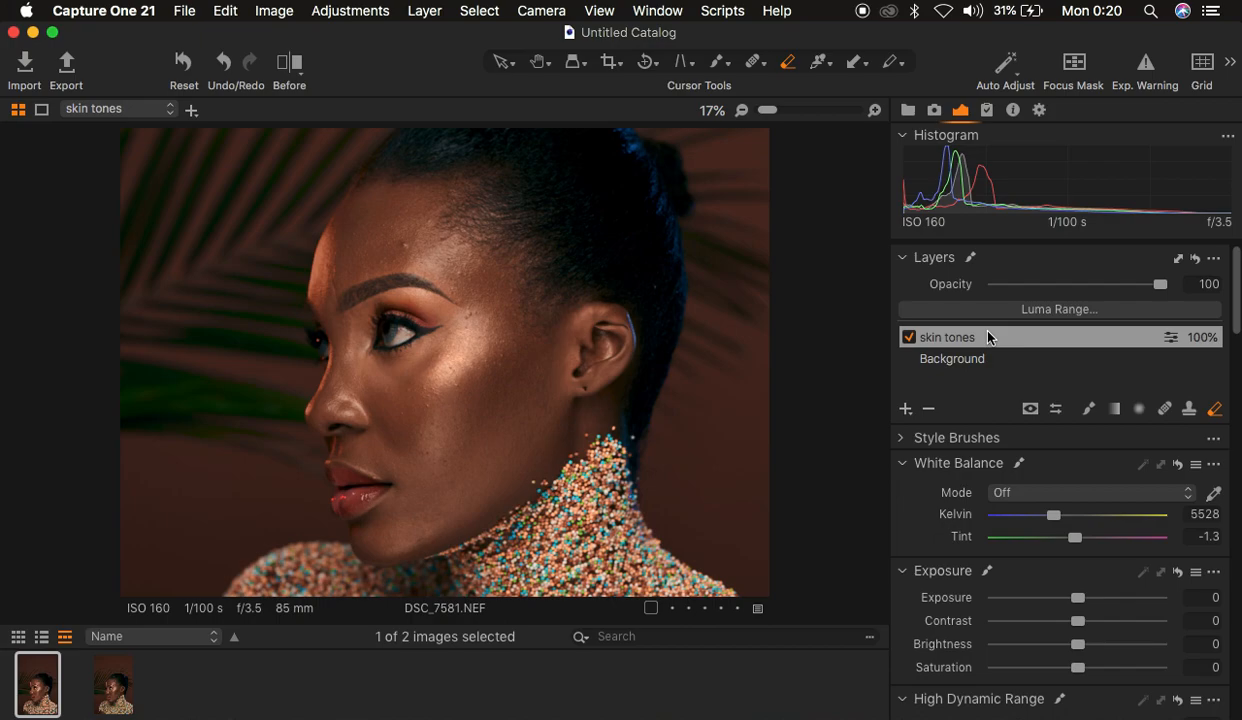
key("m")
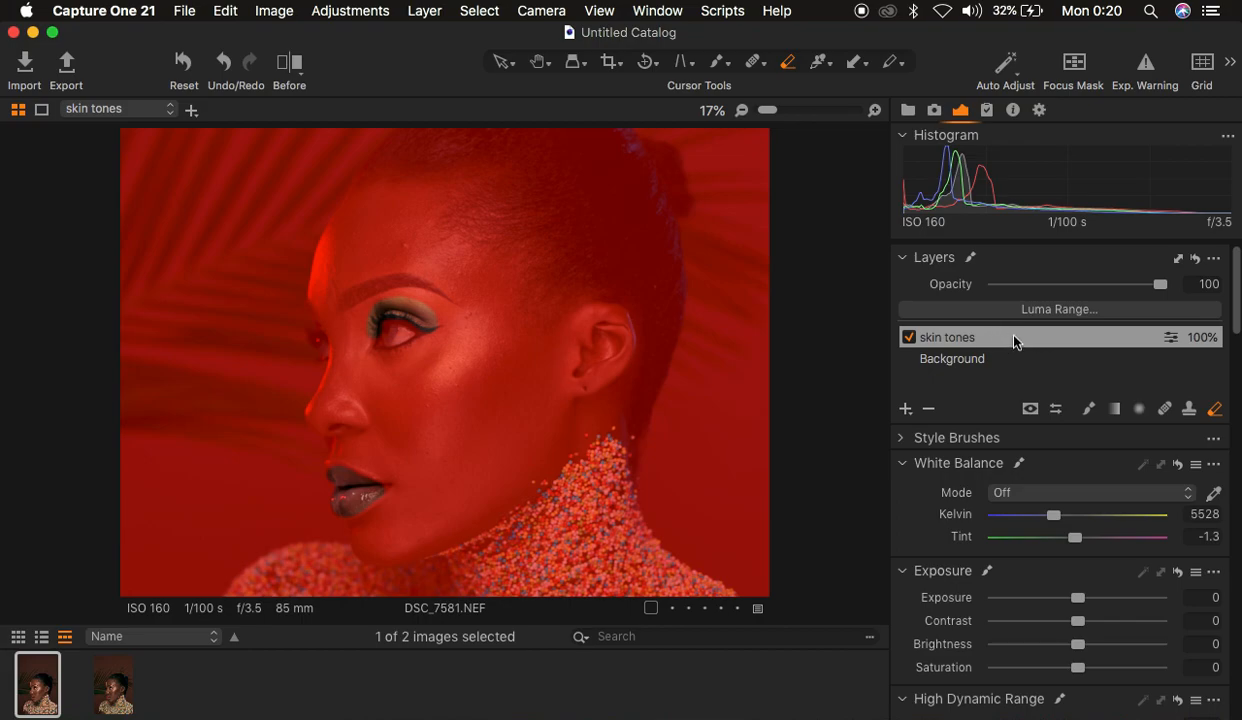
right_click(1013, 341)
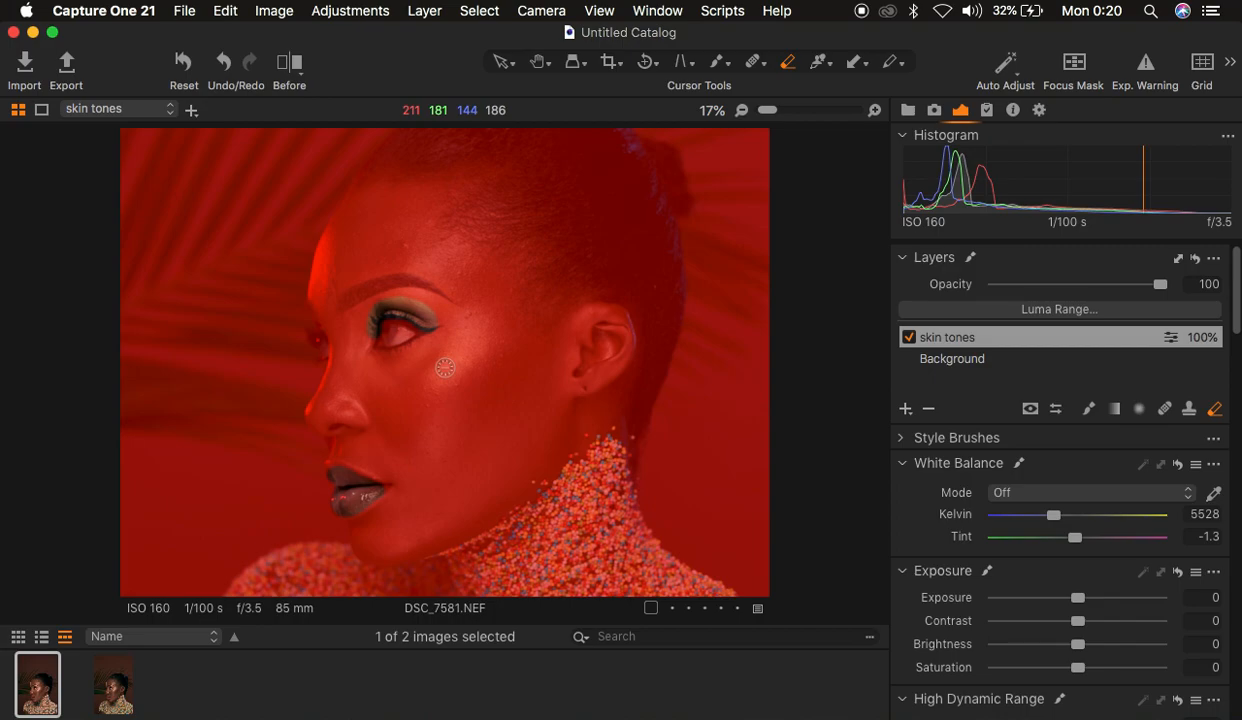
key("m")
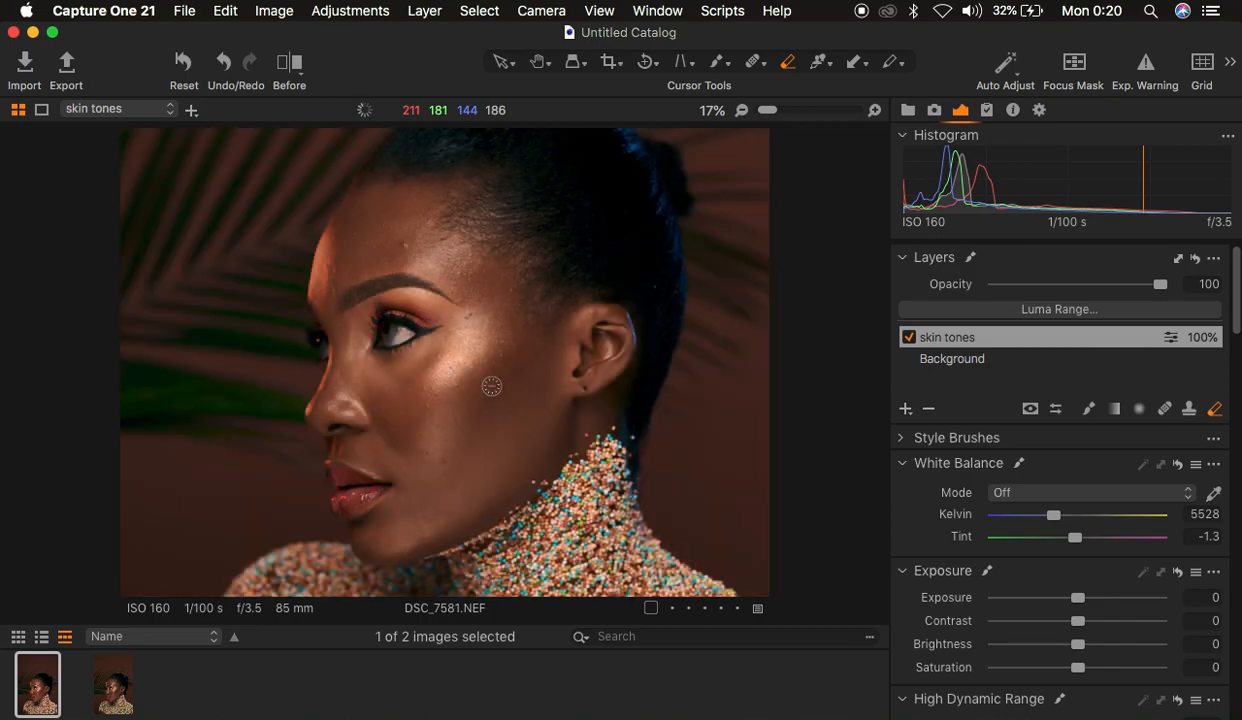
key("super+minus")
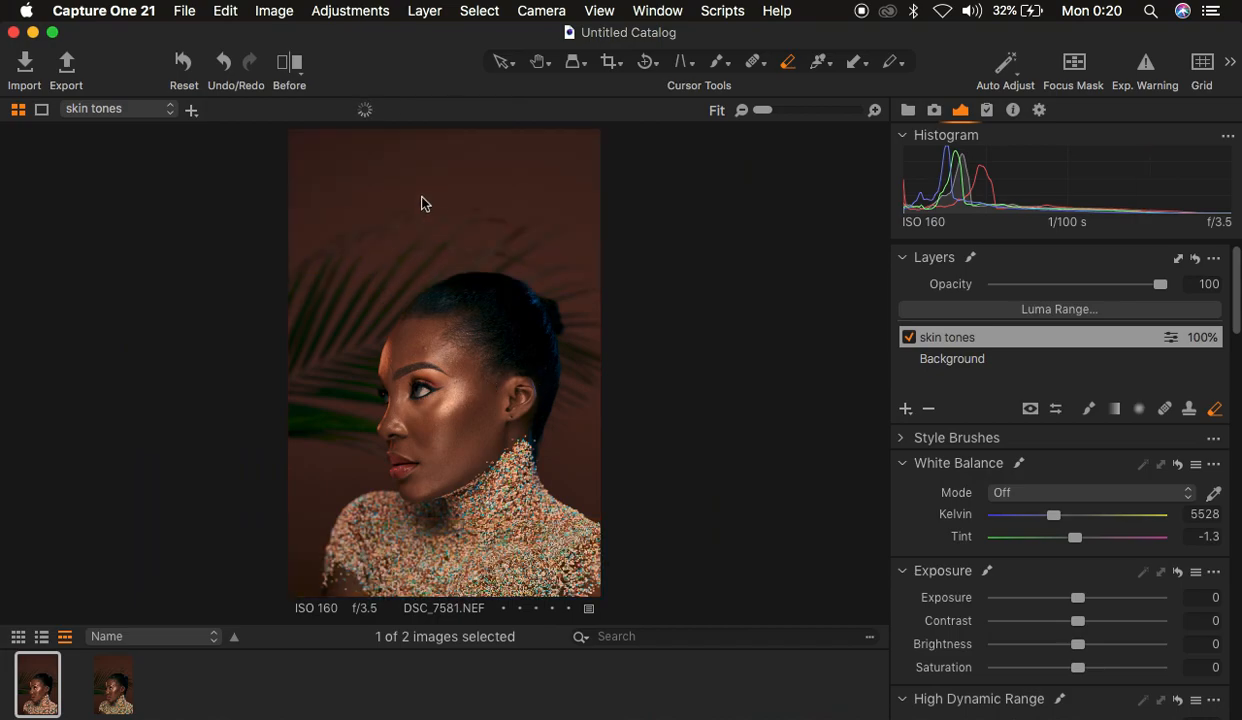
Compare the whole graded portrait with the original by sweeping the before-and-after divider across the image, and close the comparison.
left_click(289, 64)
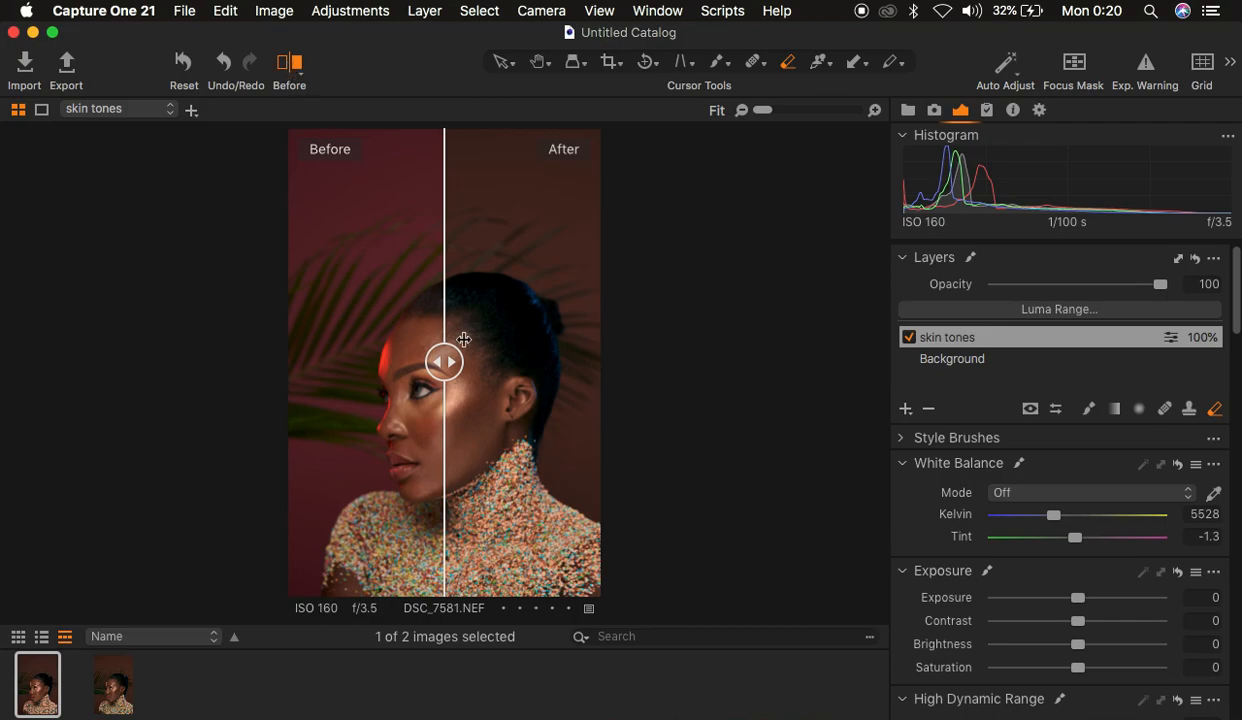
left_click_drag(443, 362, 173, 408)
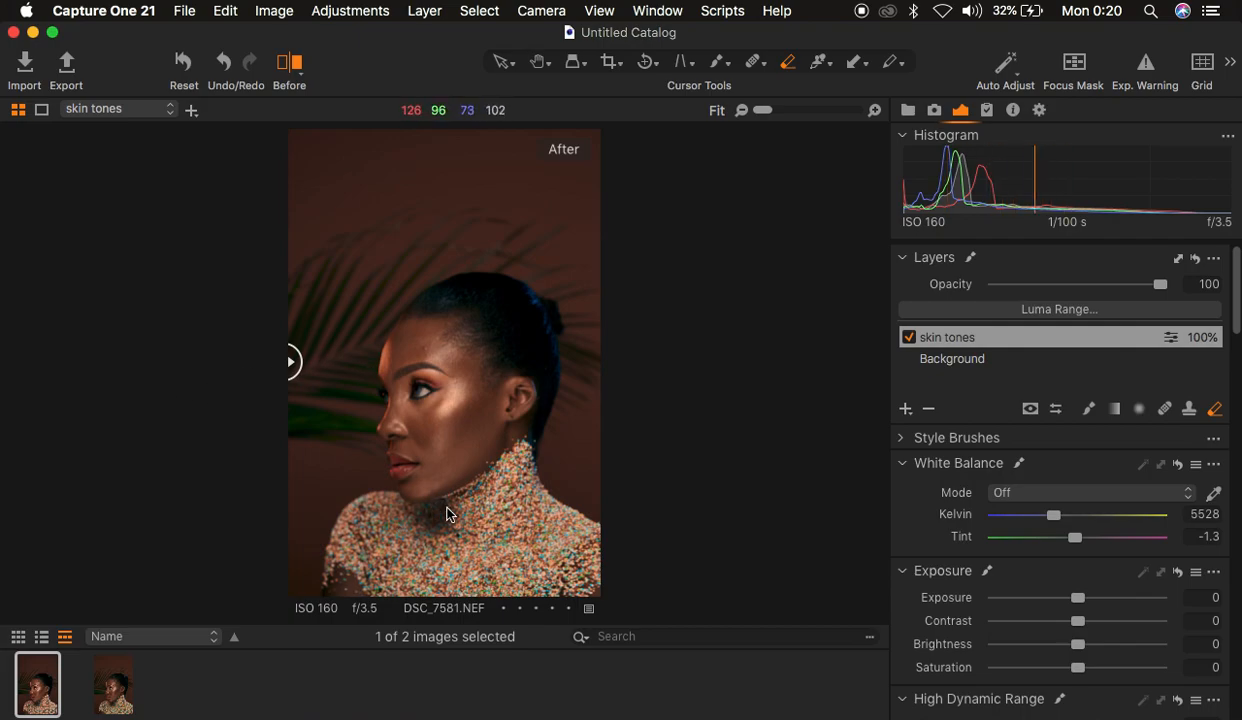
left_click(289, 62)
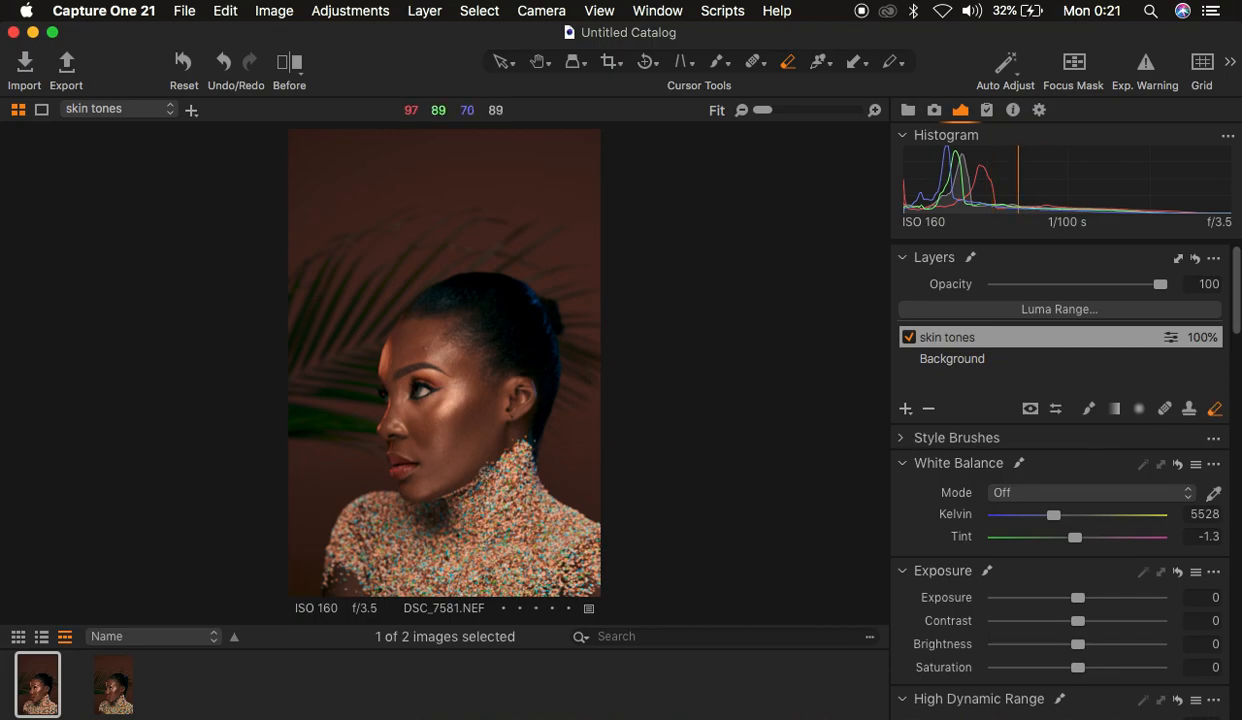
Erase the beaded garment below the woman's neck from the skin tones mask.
mouse_move(495, 466)
left_mouse_down()
mouse_move(466, 514)
mouse_move(500, 509)
mouse_move(468, 529)
mouse_move(412, 521)
mouse_move(457, 545)
mouse_move(488, 520)
mouse_move(530, 546)
mouse_move(510, 556)
left_mouse_up()
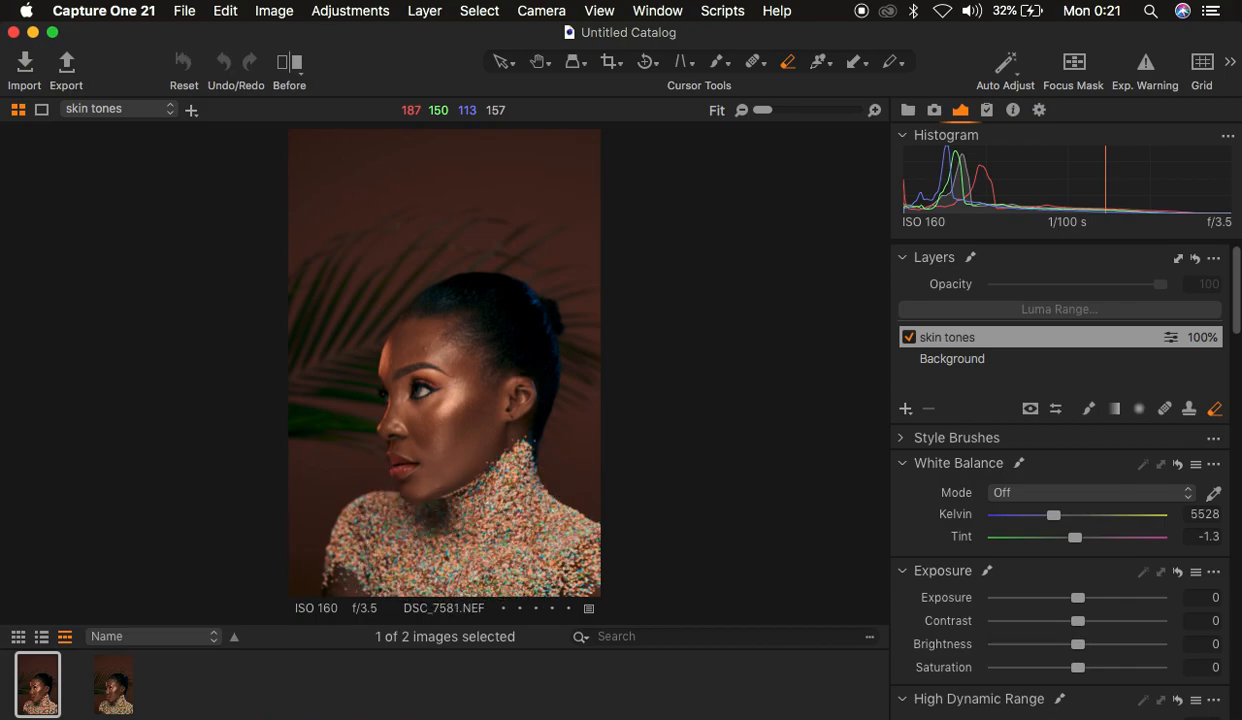